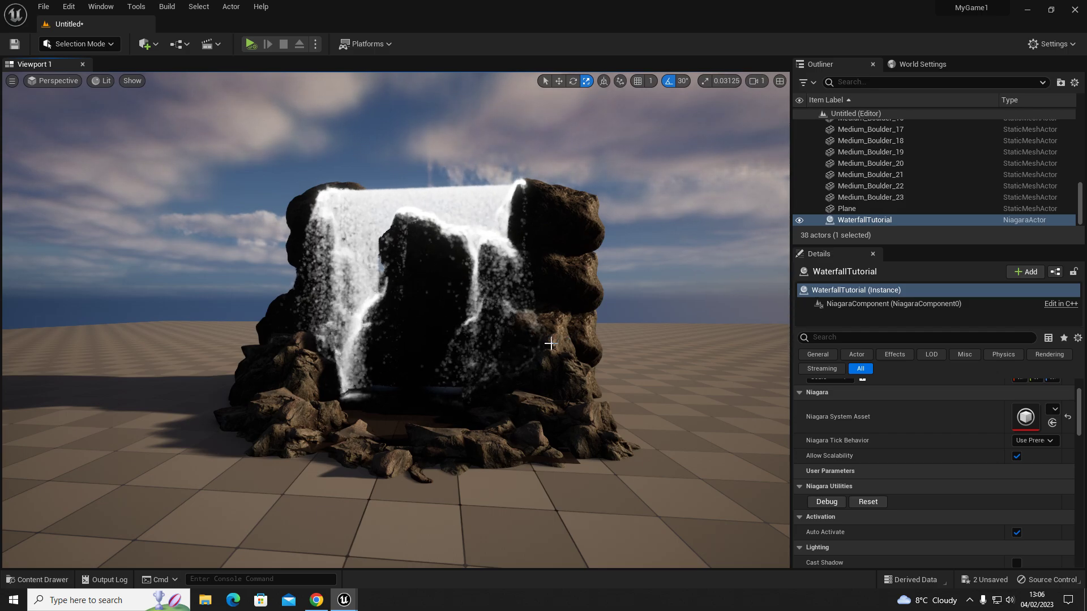
Step: Delete the existing WaterfallTutorial Niagara actor from the level
{"action": "mouse_move", "coordinate": [547, 346]}
{"action": "right_mouse_down"}
{"action": "mouse_move", "coordinate": [504, 337]}
{"action": "mouse_move", "coordinate": [551, 333]}
{"action": "right_mouse_up"}
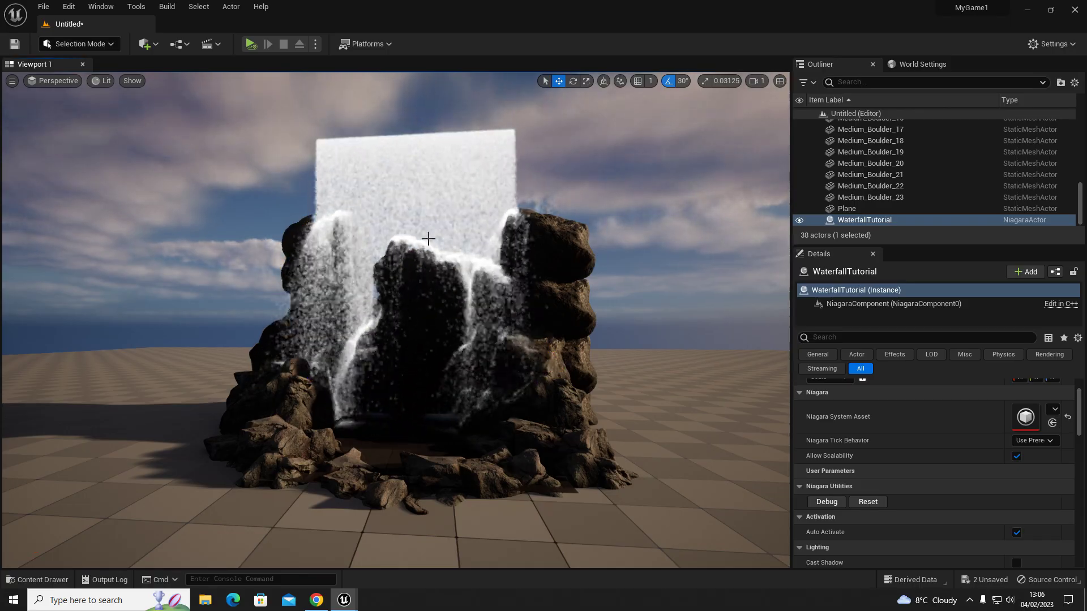
{"action": "left_click_drag", "start_coordinate": [413, 179], "coordinate": [413, 196]}
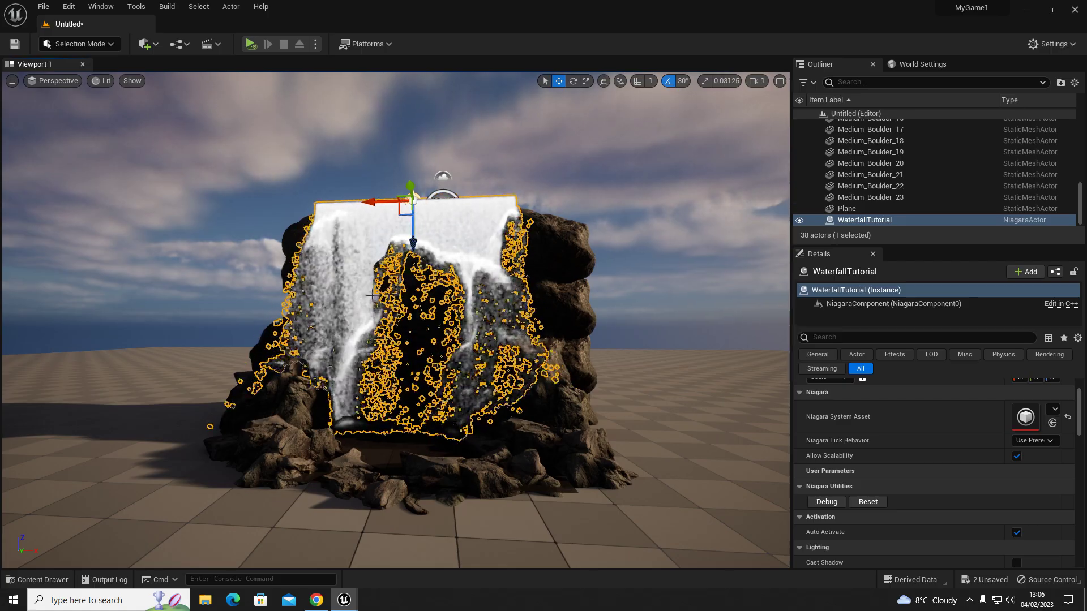
{"action": "right_click_drag", "start_coordinate": [372, 295], "coordinate": [372, 339]}
{"action": "key", "text": "s"}
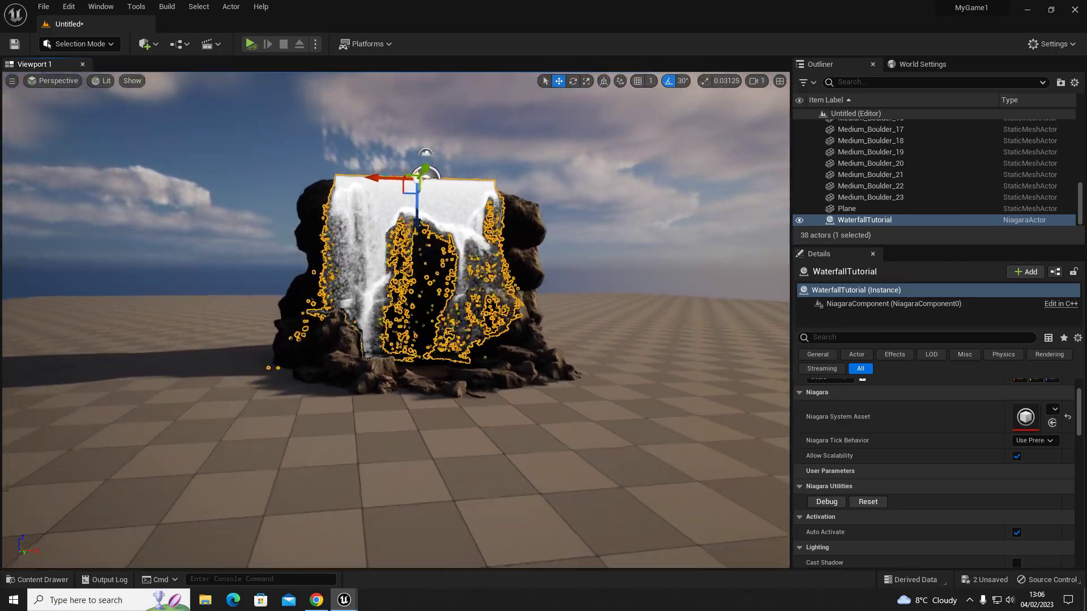
{"action": "key", "text": "s"}
{"action": "key", "text": "Delete"}
Step: Browse to the particles folder inside MyGame1 in the project content
{"action": "mouse_move", "coordinate": [430, 208]}
{"action": "right_mouse_down"}
{"action": "mouse_move", "coordinate": [398, 206]}
{"action": "mouse_move", "coordinate": [435, 202]}
{"action": "right_mouse_up"}
{"action": "key", "text": "d"}
{"action": "key", "text": "d"}
{"action": "key", "text": "w"}
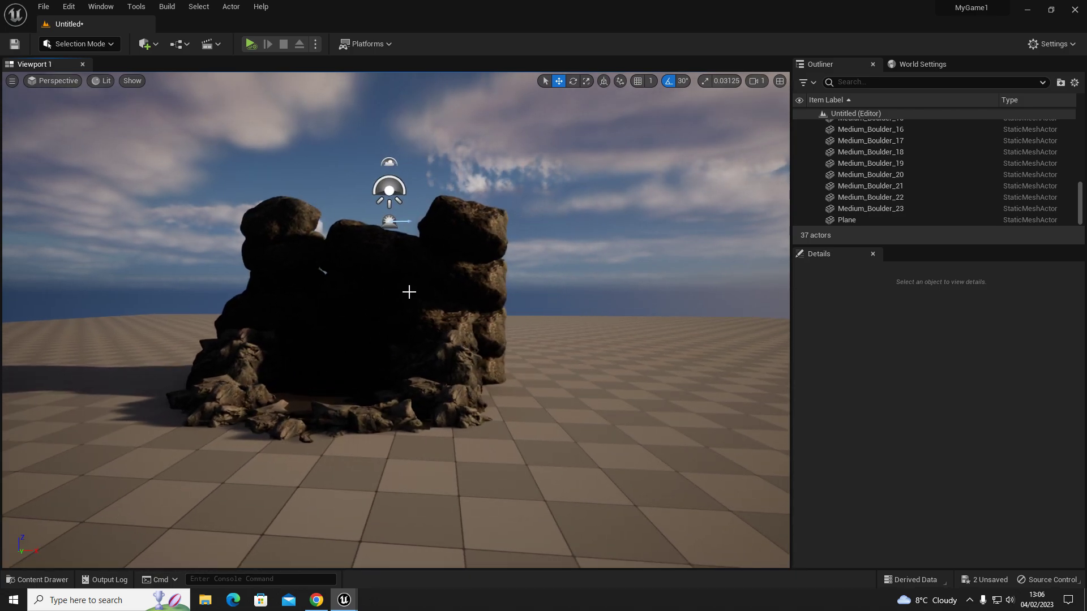
{"action": "key", "text": "a"}
{"action": "right_click_drag", "start_coordinate": [409, 292], "coordinate": [459, 307]}
{"action": "key", "text": "ctrl+space"}
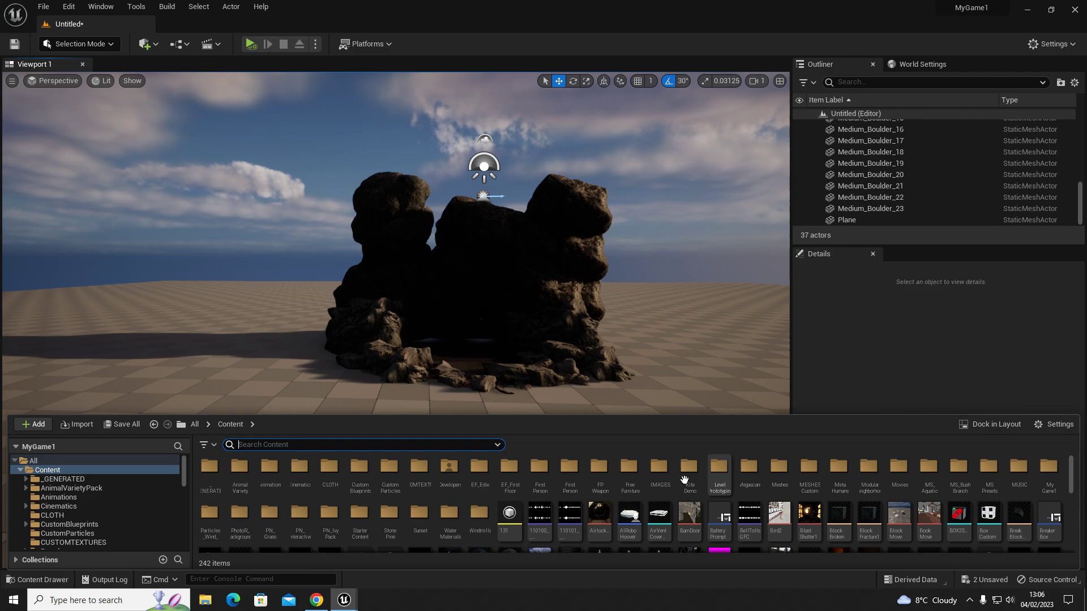
{"action": "key", "text": "ctrl+space"}
{"action": "key", "text": "ctrl+space"}
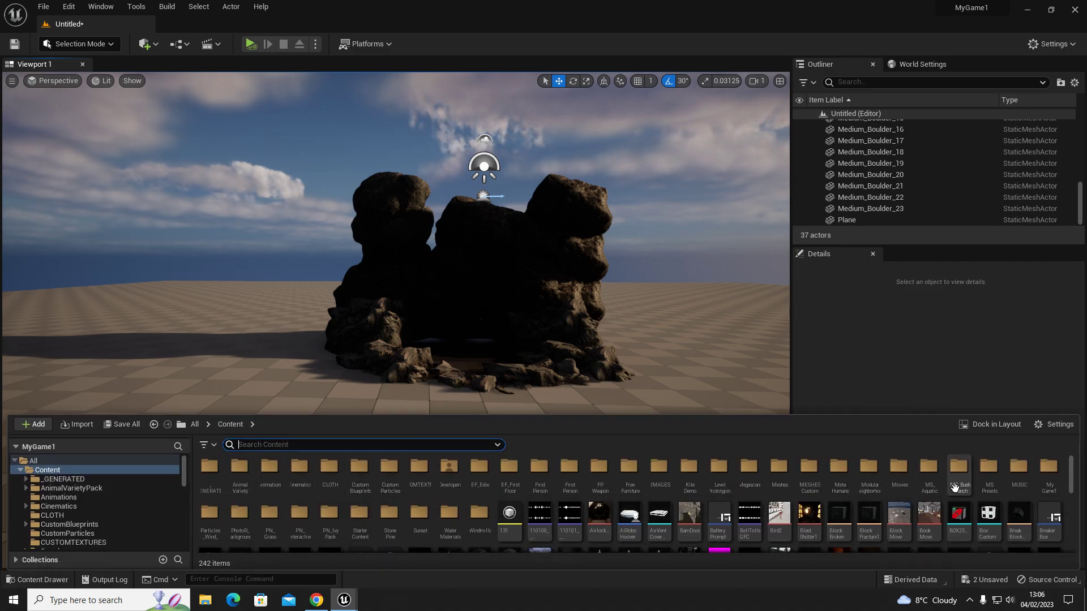
{"action": "double_click", "coordinate": [1048, 471]}
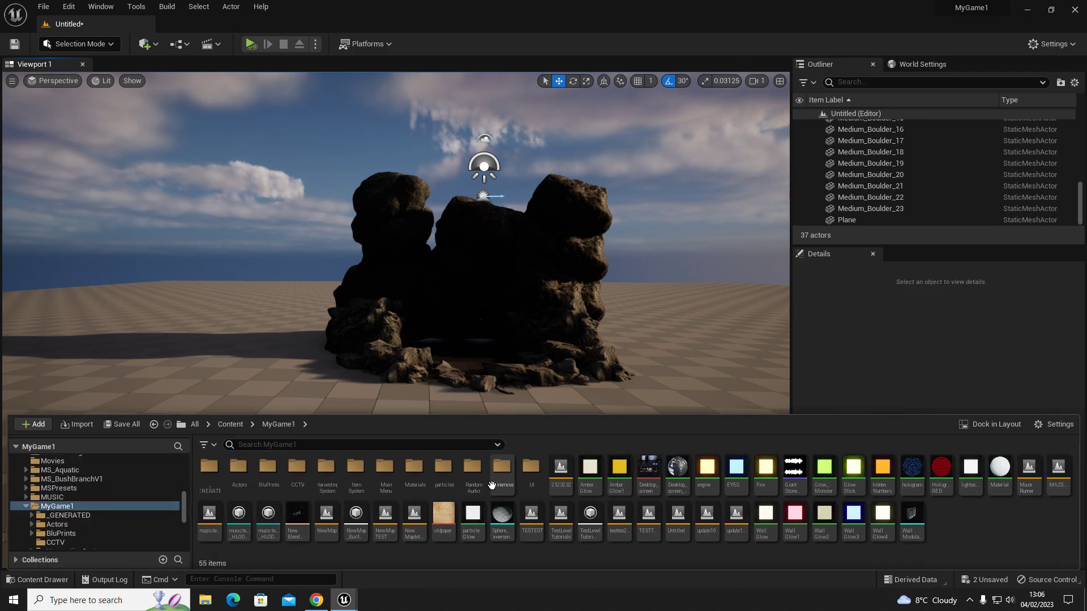
{"action": "double_click", "coordinate": [443, 469]}
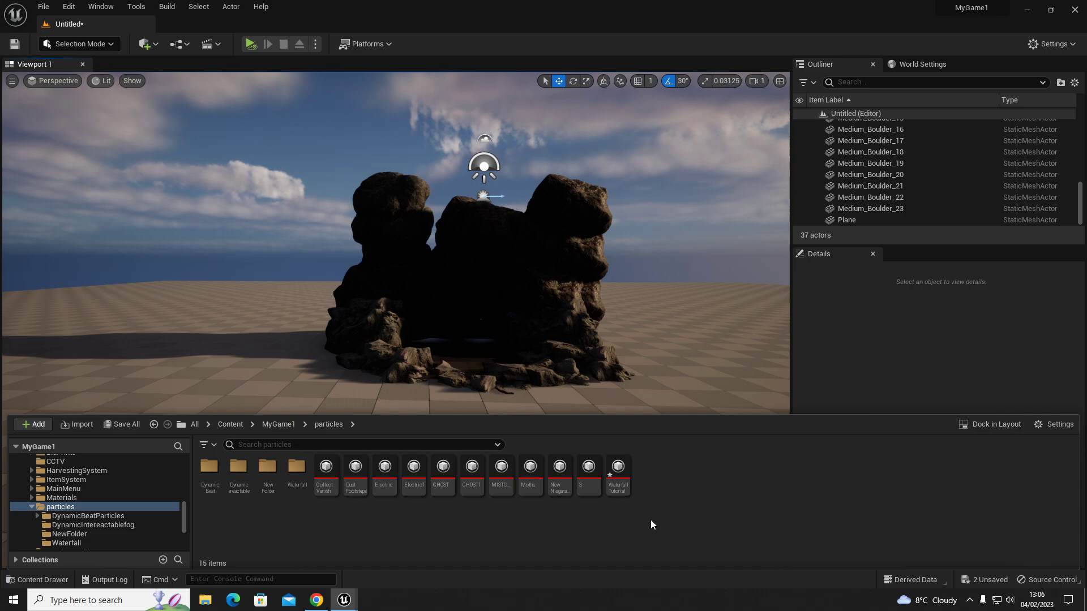
Step: Create a new Niagara system from selected emitters, adding the Fountain template as its emitter
{"action": "right_click", "coordinate": [664, 475]}
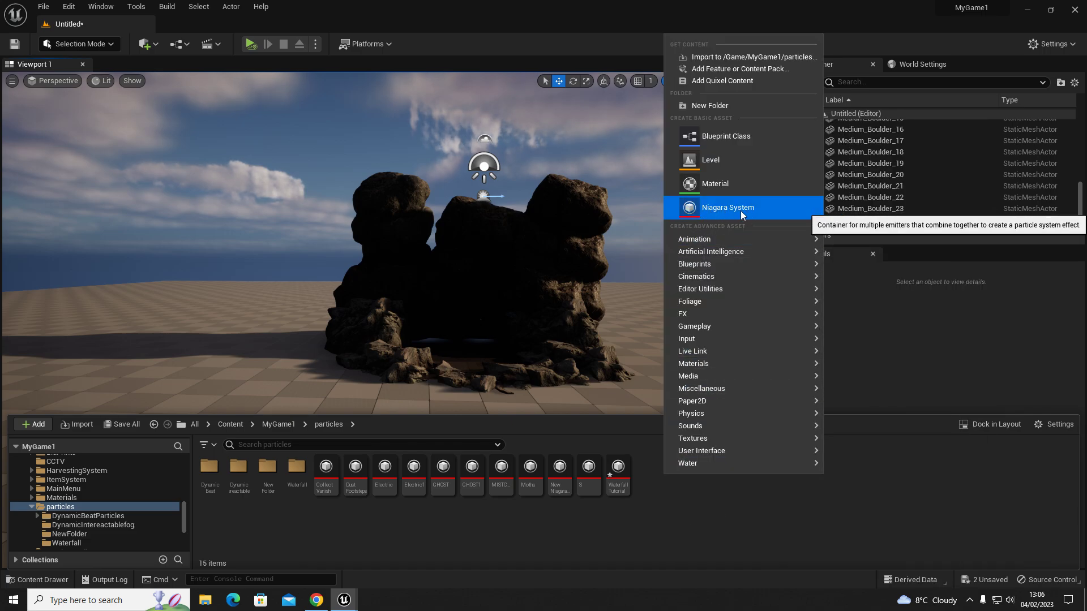
{"action": "left_click", "coordinate": [661, 498]}
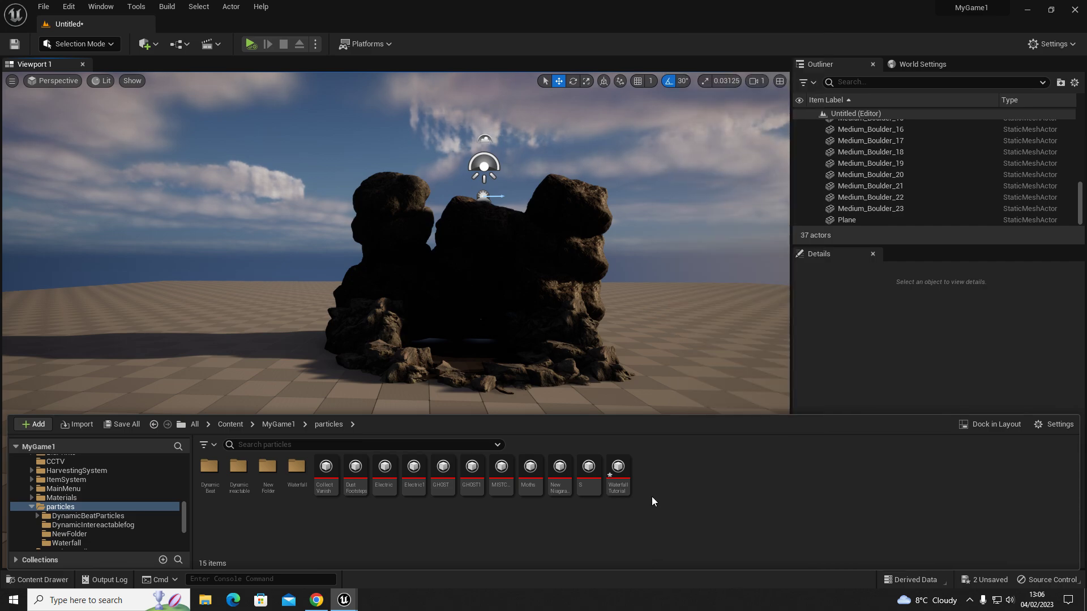
{"action": "right_click", "coordinate": [673, 487]}
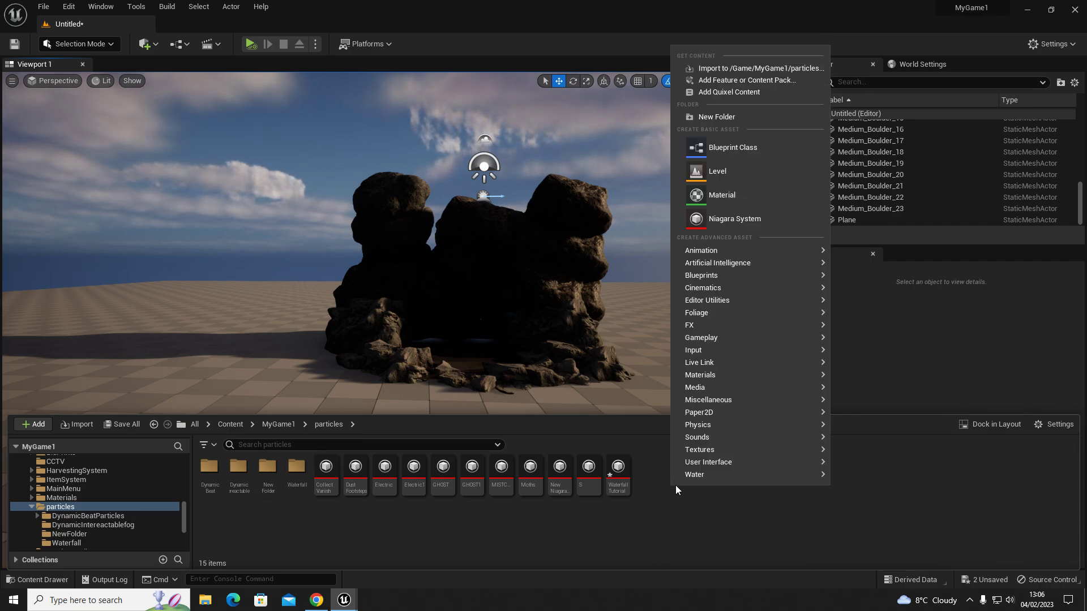
{"action": "left_click", "coordinate": [742, 228]}
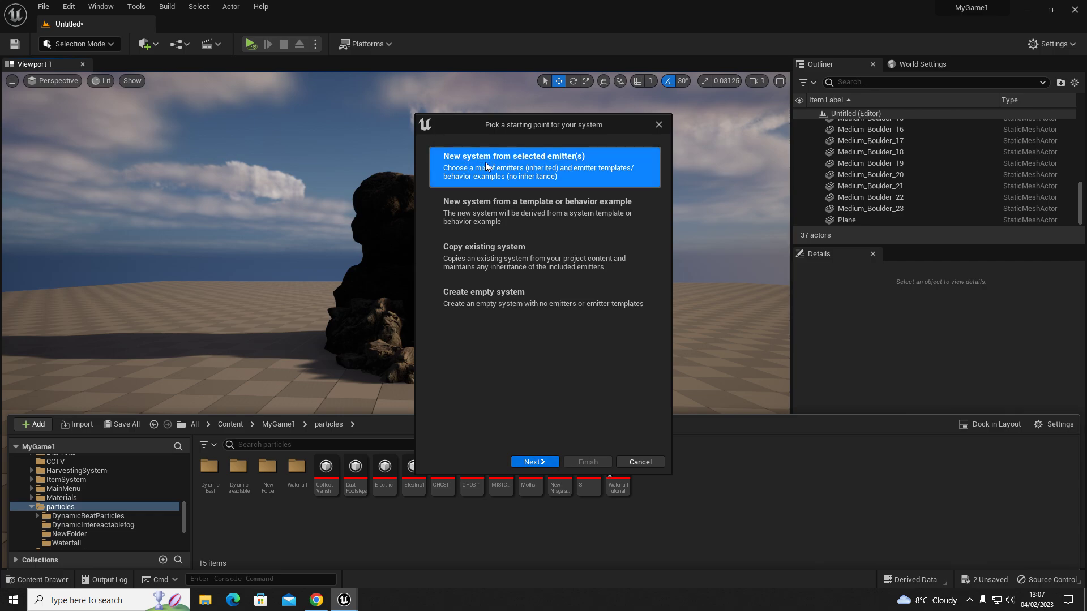
{"action": "left_click", "coordinate": [532, 462]}
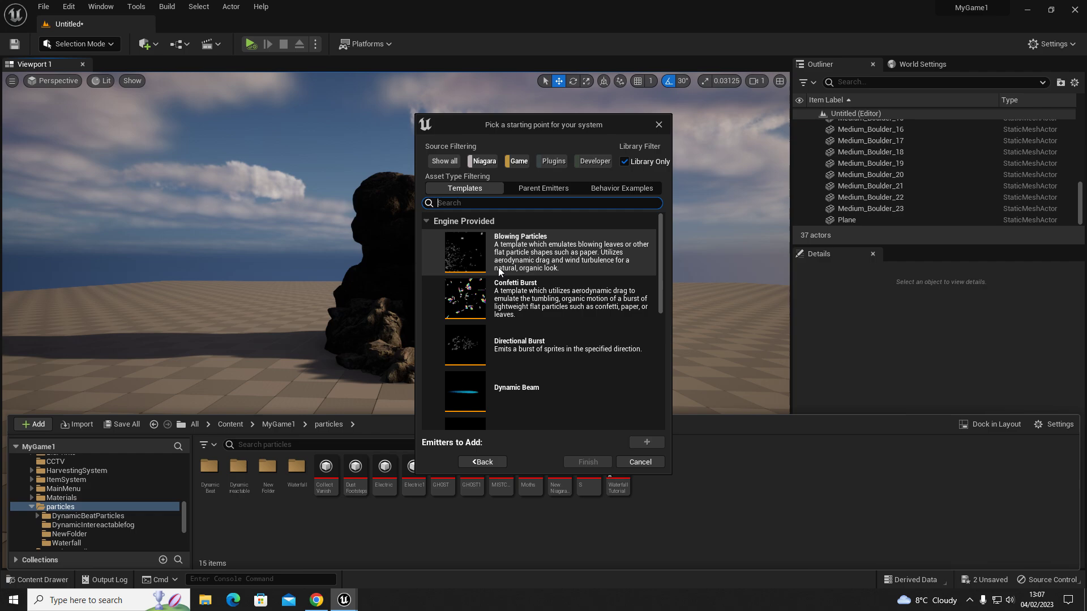
{"action": "scroll", "coordinate": [492, 294], "scroll_direction": "down", "scroll_amount": 2}
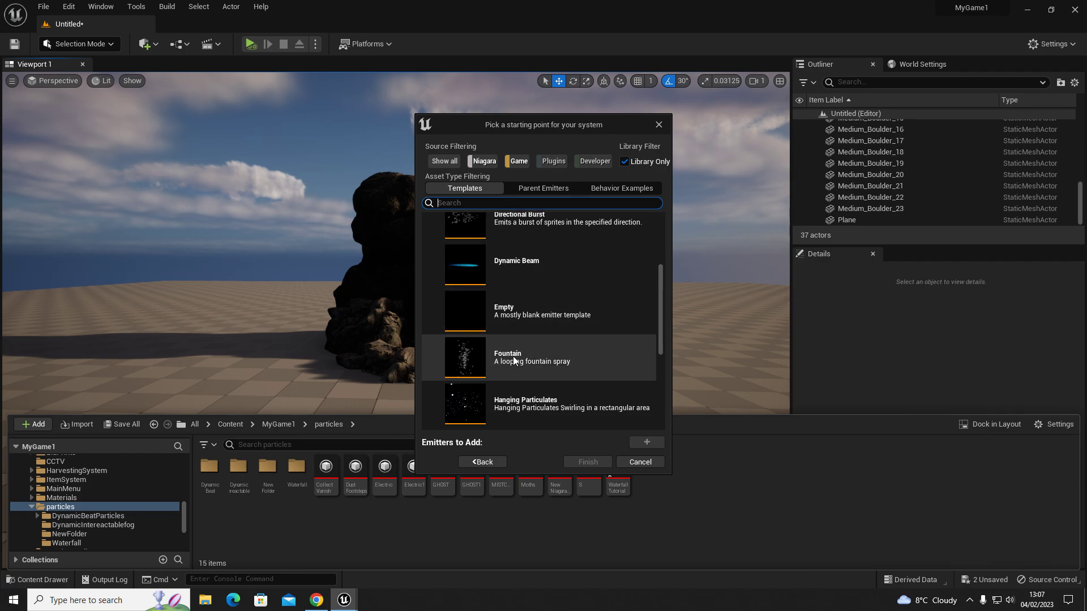
{"action": "left_click", "coordinate": [501, 363]}
{"action": "left_click", "coordinate": [646, 442]}
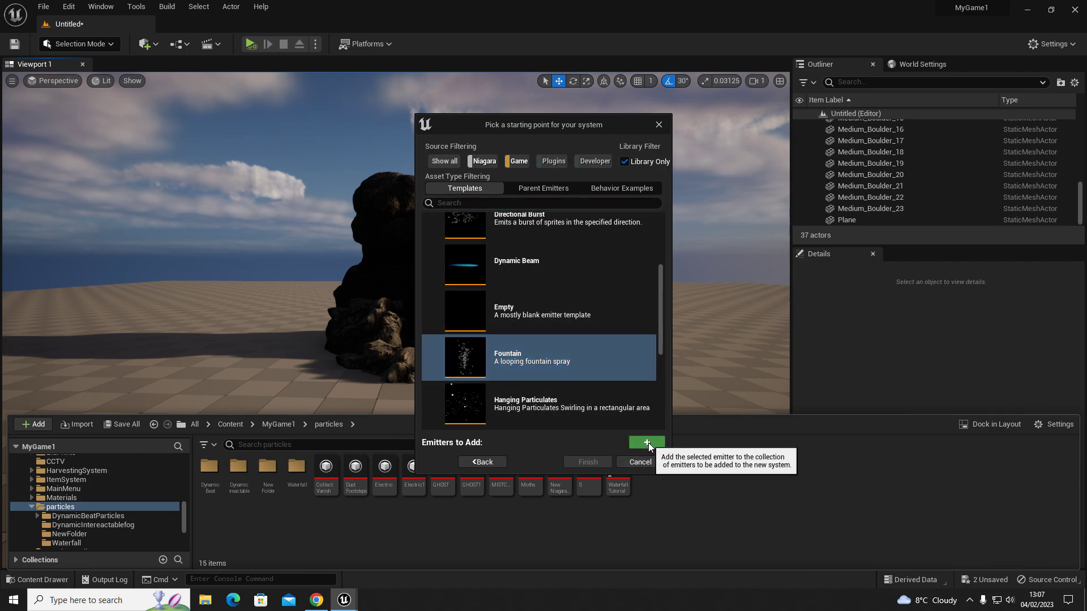
{"action": "left_click", "coordinate": [587, 462]}
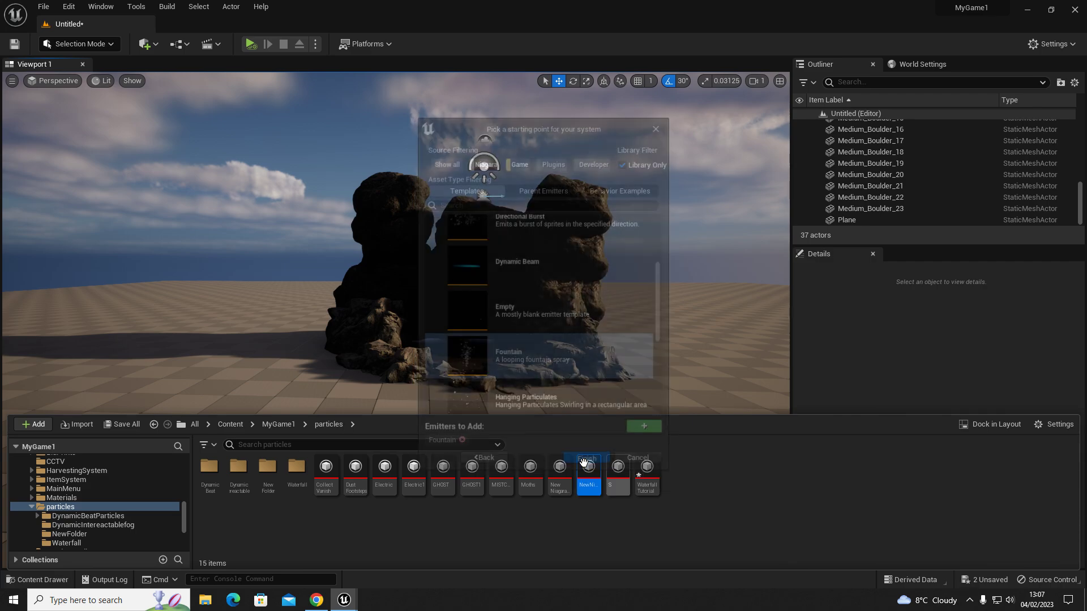
Step: Name the new Niagara system WaterfallTEST1
{"action": "type", "text": "Na"}
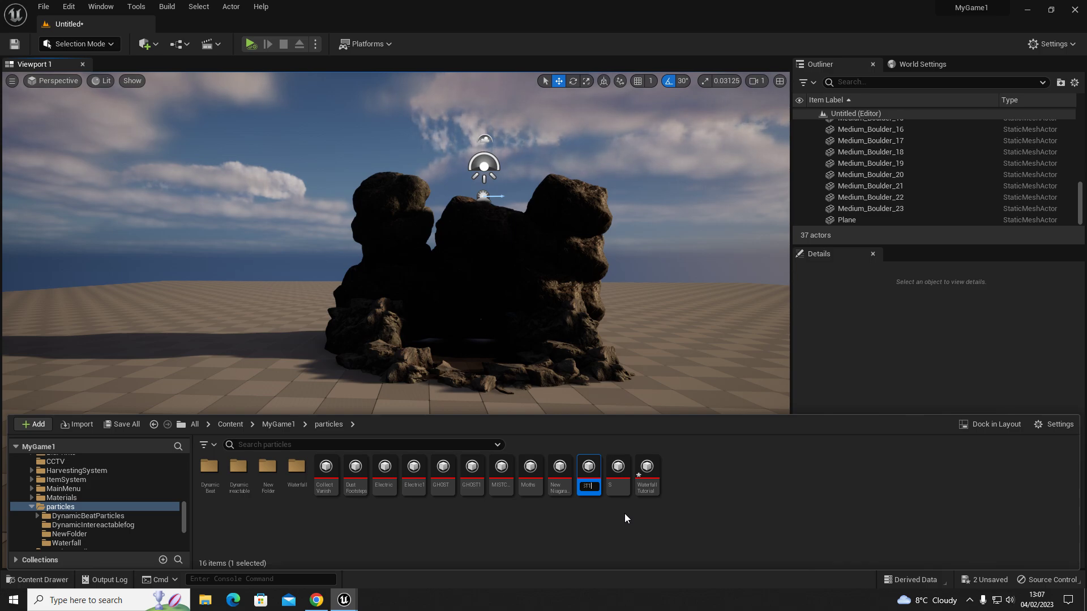
{"action": "key", "text": "Return"}
{"action": "left_click", "coordinate": [715, 510]}
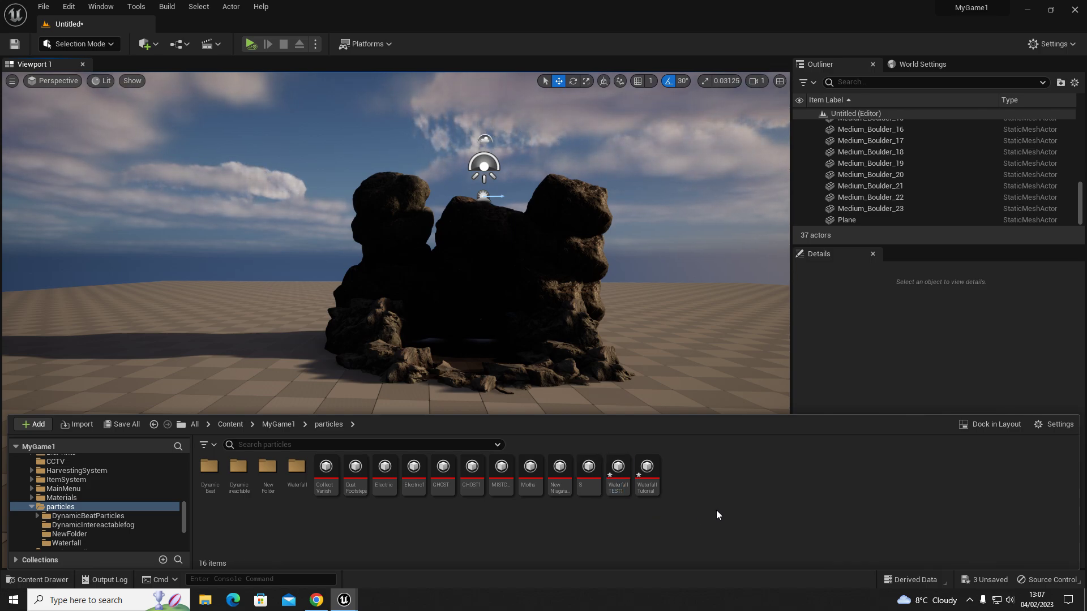
Step: Open the WaterfallTEST1 Niagara system for editing
{"action": "right_click", "coordinate": [722, 301]}
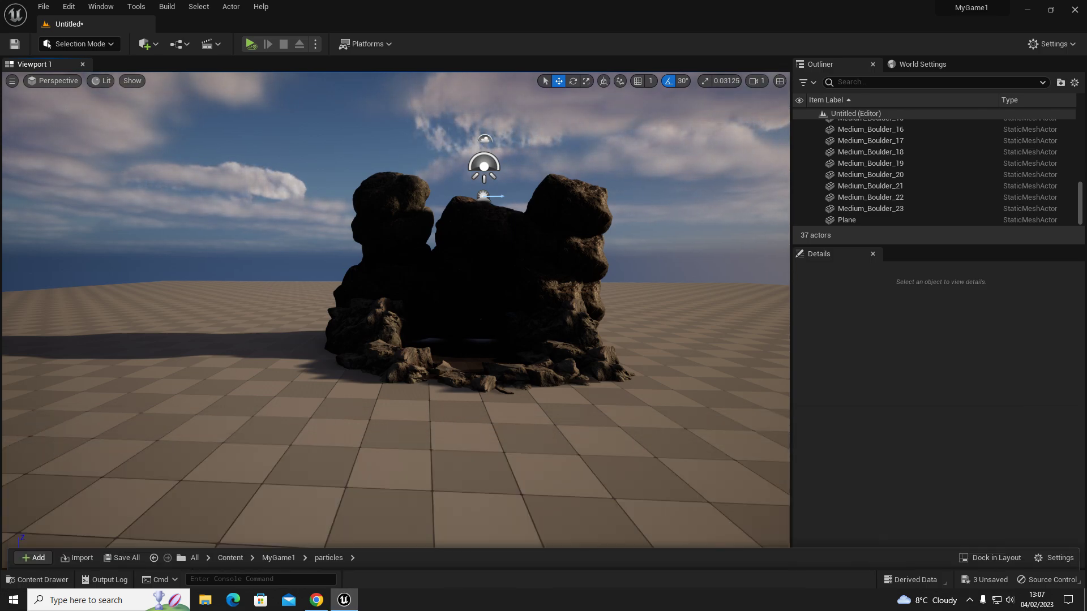
{"action": "right_click_drag", "start_coordinate": [464, 356], "coordinate": [468, 359]}
{"action": "key", "text": "ctrl+space"}
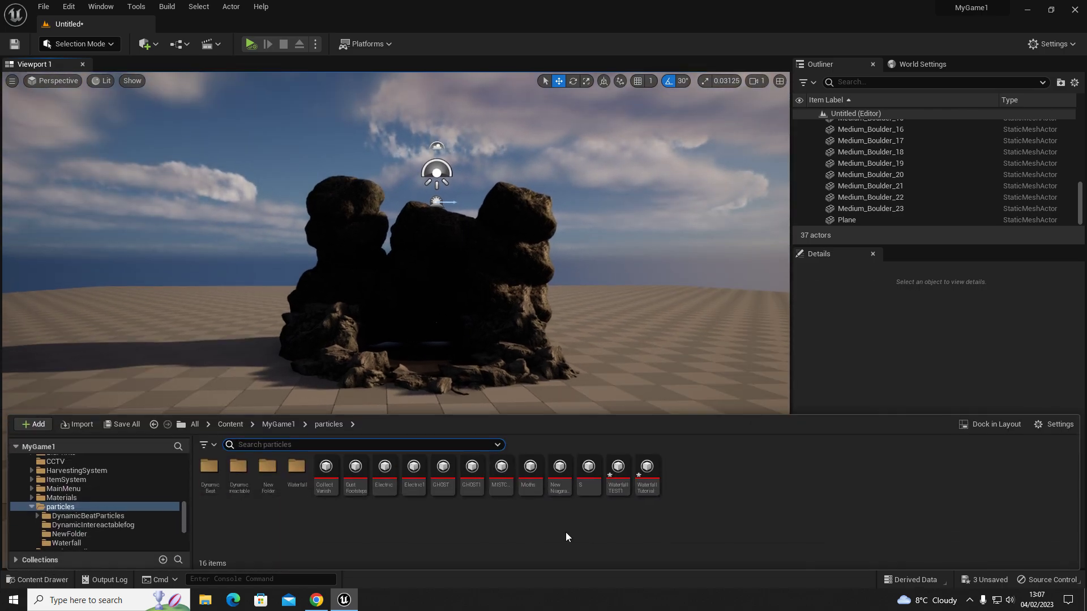
{"action": "left_click", "coordinate": [624, 491]}
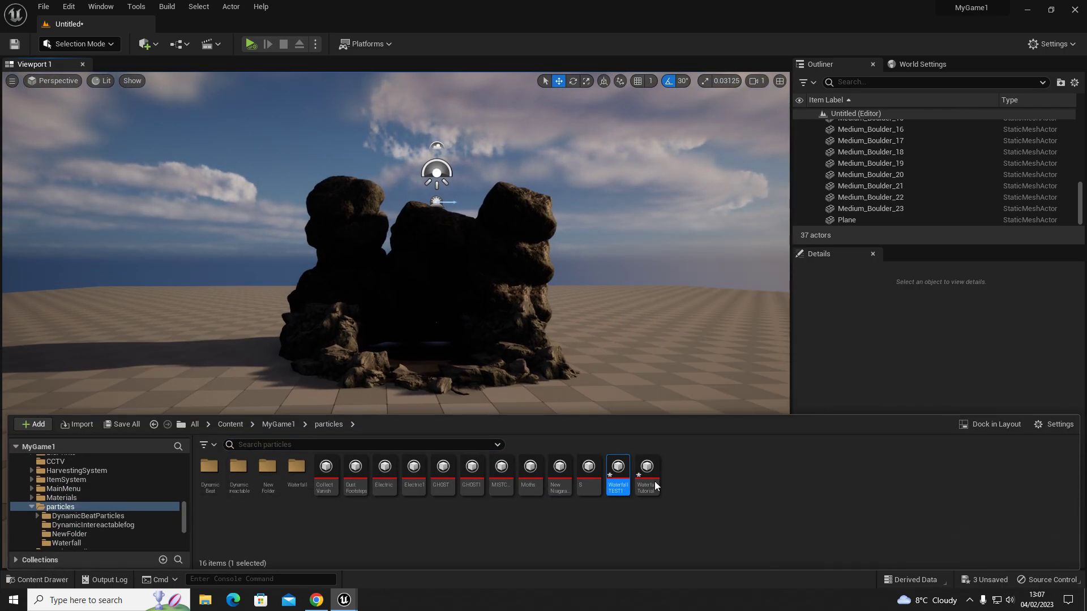
{"action": "key", "text": "ctrl+space"}
{"action": "left_click_drag", "start_coordinate": [303, 0], "coordinate": [324, 5]}
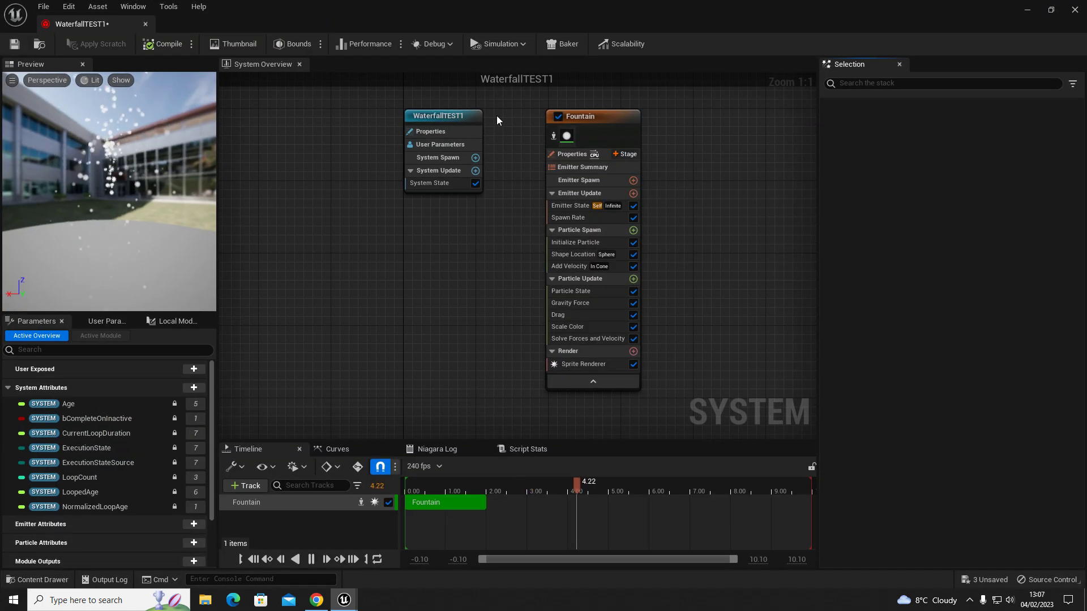
Step: Rearrange the WaterfallTEST1 system node and the Fountain emitter node in the System Overview, leaving the Fountain emitter selected
{"action": "left_click_drag", "start_coordinate": [440, 113], "coordinate": [322, 113]}
{"action": "left_click_drag", "start_coordinate": [592, 115], "coordinate": [443, 112]}
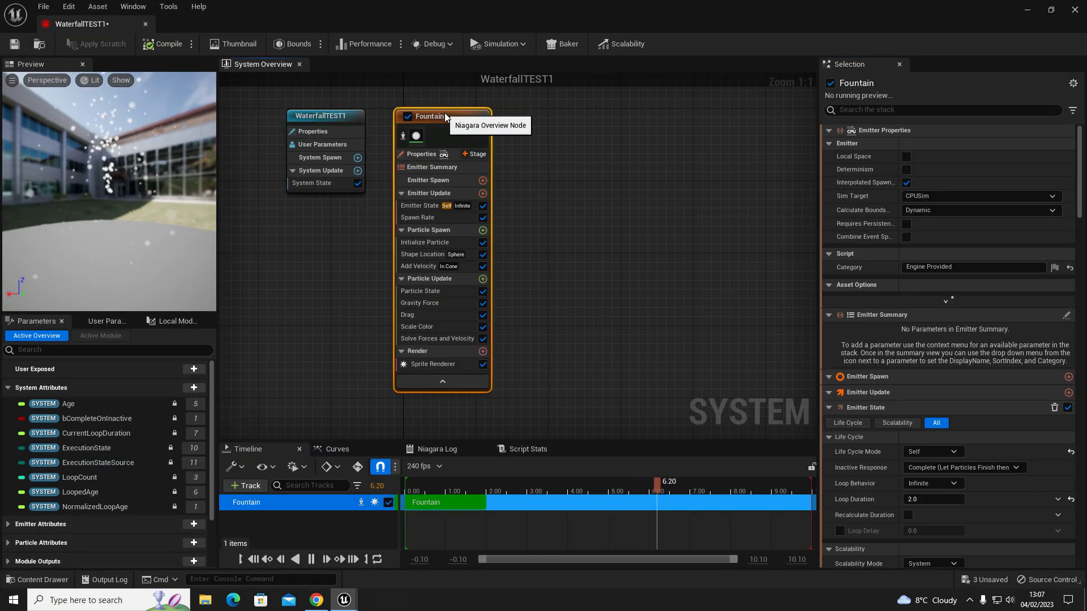
{"action": "left_click", "coordinate": [613, 219]}
{"action": "left_click", "coordinate": [442, 116]}
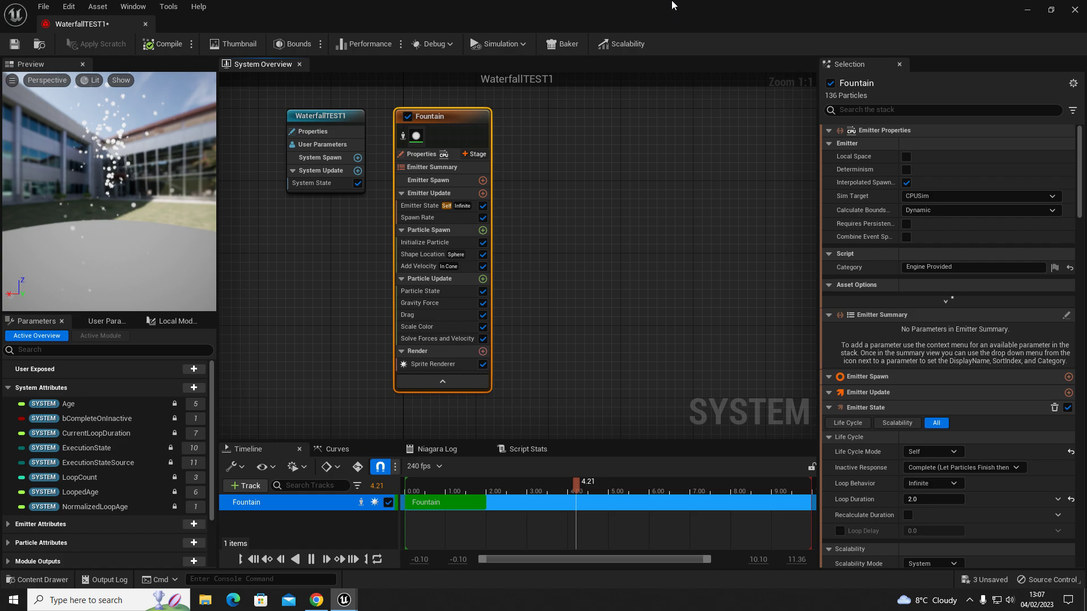
Step: Place the WaterfallTEST1 system on the floor in front of the rocks and turn on game view
{"action": "left_click_drag", "start_coordinate": [738, 4], "coordinate": [1086, 119]}
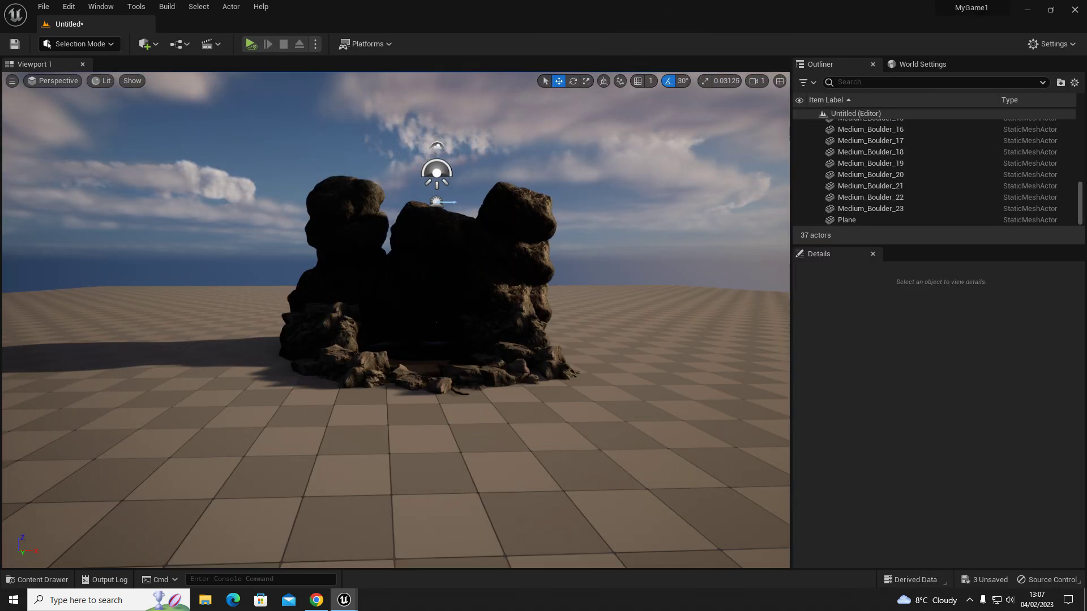
{"action": "left_click_drag", "start_coordinate": [1086, 331], "coordinate": [440, 486]}
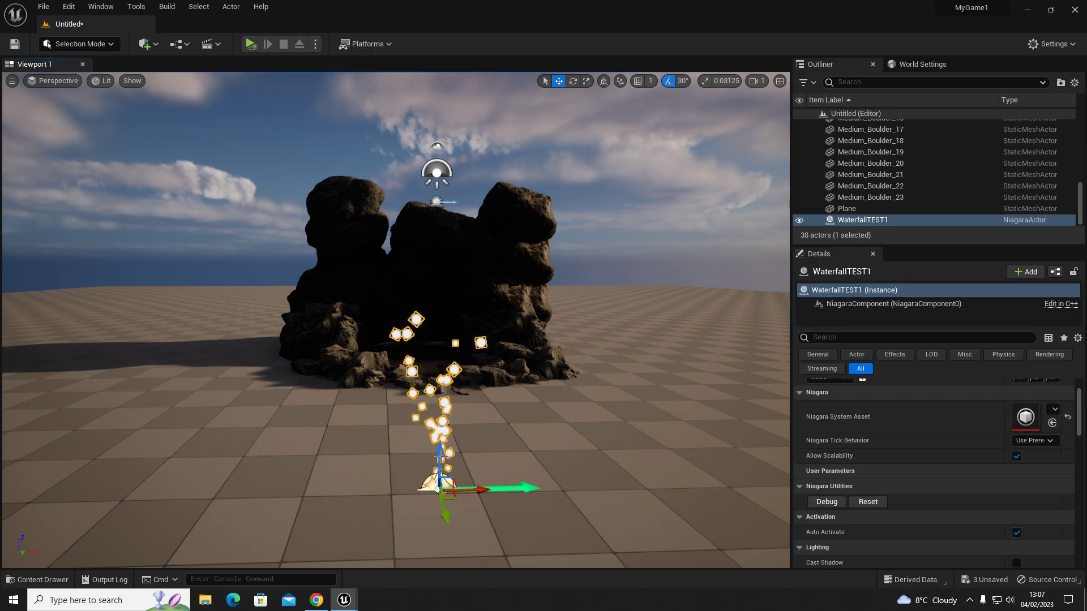
{"action": "right_click_drag", "start_coordinate": [476, 427], "coordinate": [521, 411]}
{"action": "key", "text": "g"}
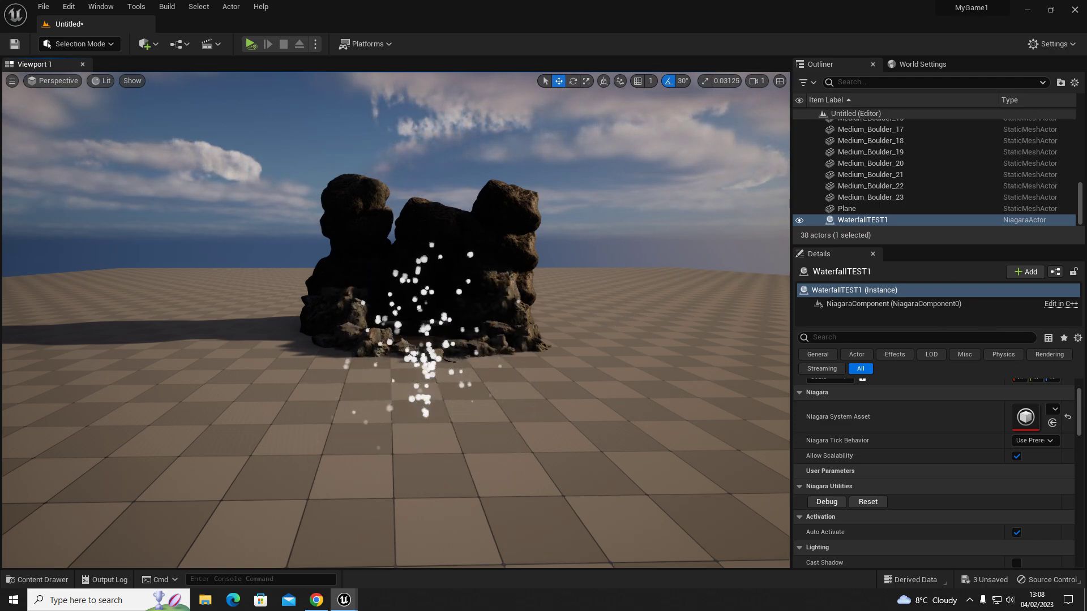
Step: Set the Fountain emitter's Shape Location to Box / Plane in Plane mode, with plane size X 500 and Y 0
{"action": "double_click", "coordinate": [1025, 417]}
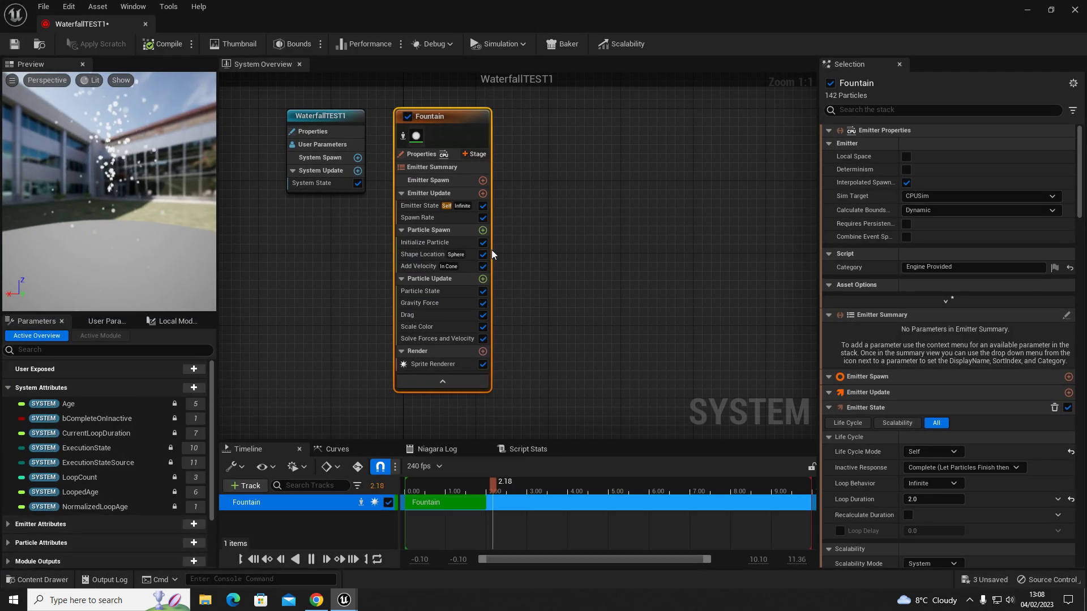
{"action": "left_click", "coordinate": [415, 255]}
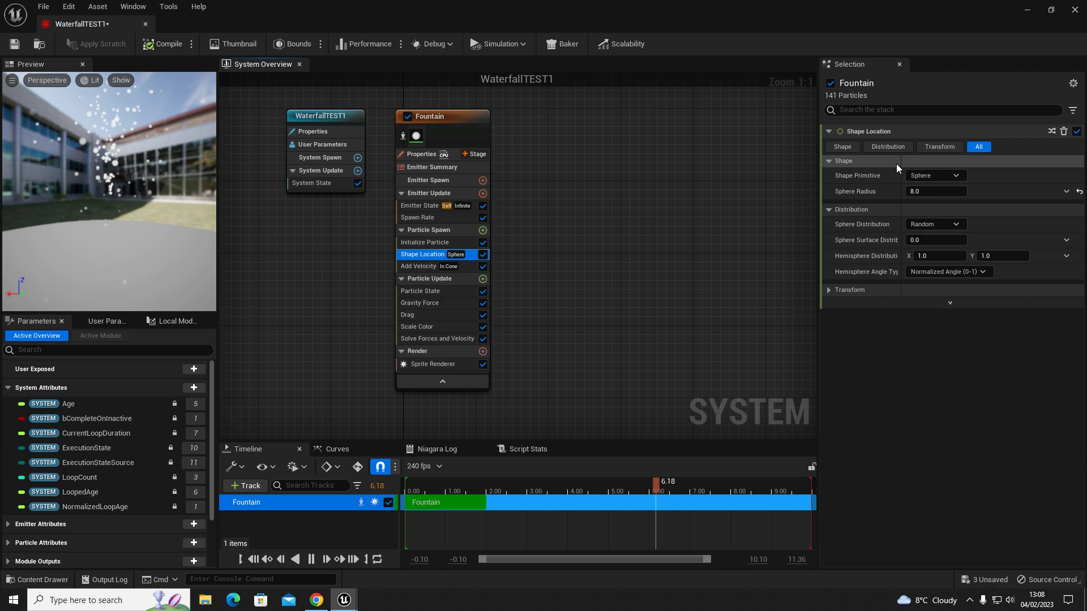
{"action": "left_click", "coordinate": [929, 175]}
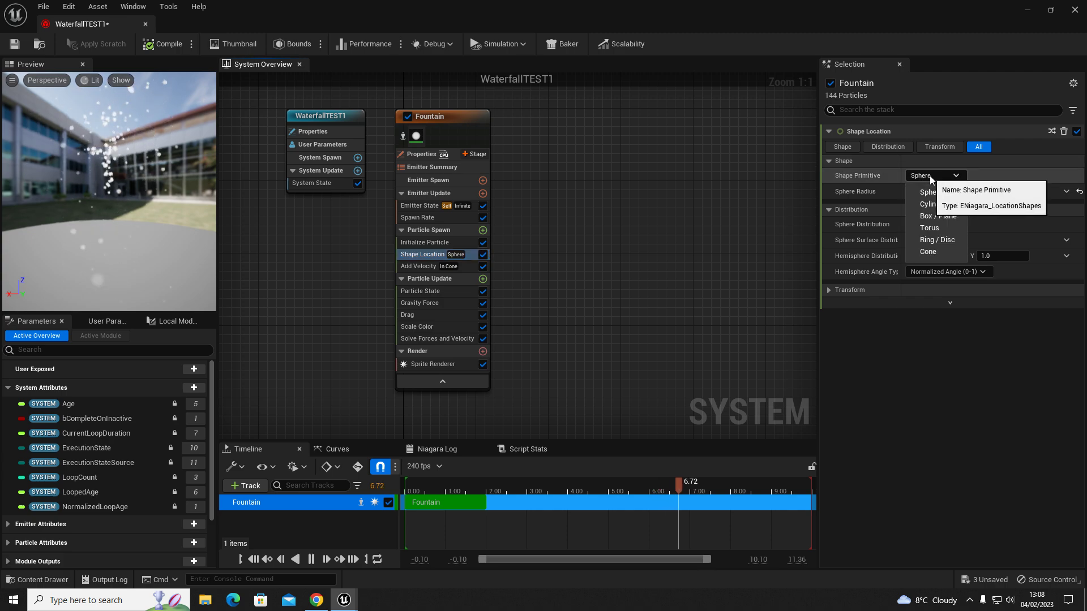
{"action": "left_click", "coordinate": [937, 216]}
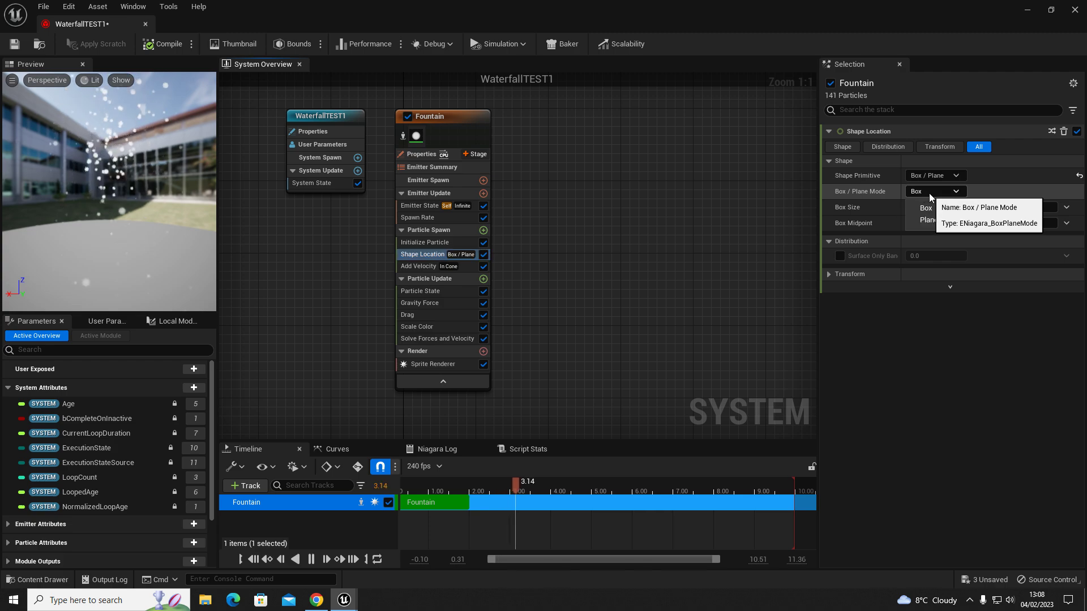
{"action": "left_click", "coordinate": [931, 193]}
{"action": "left_click", "coordinate": [929, 220]}
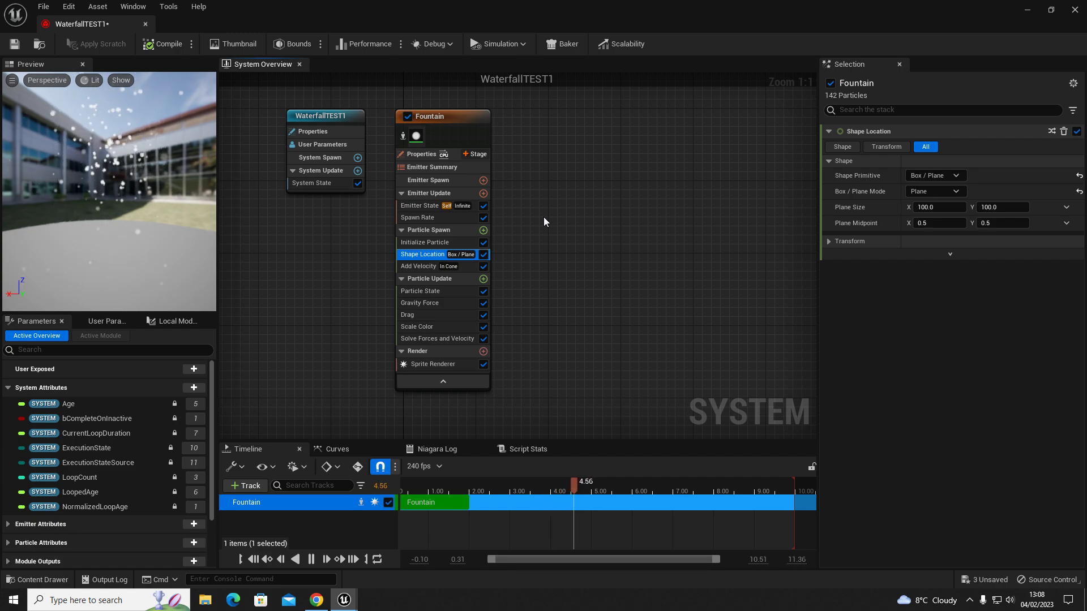
{"action": "left_click", "coordinate": [947, 207]}
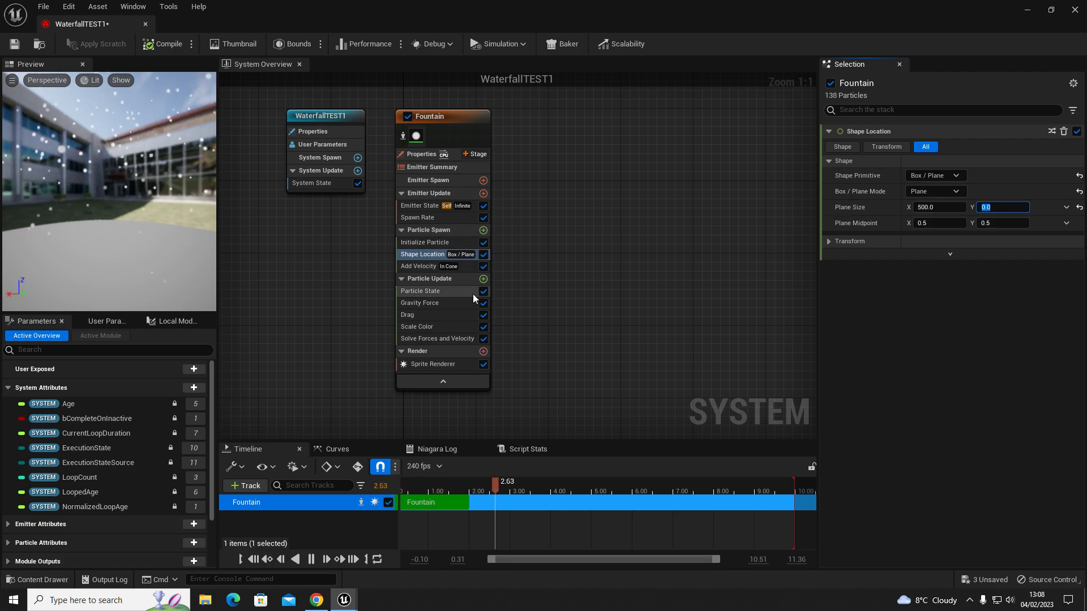
Step: Set the Drag module's drag value to 1 in the Fountain emitter
{"action": "left_click", "coordinate": [413, 315]}
{"action": "left_click", "coordinate": [935, 147]}
{"action": "type", "text": "1"}
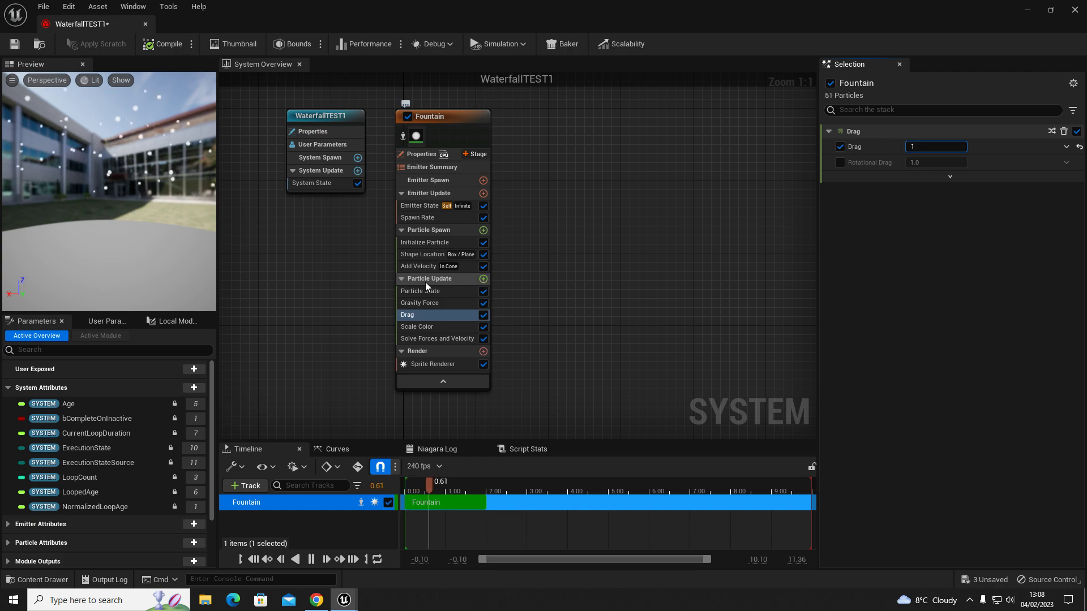
Step: Add a Collision module to the Fountain emitter's Particle Update stage
{"action": "left_click", "coordinate": [483, 279]}
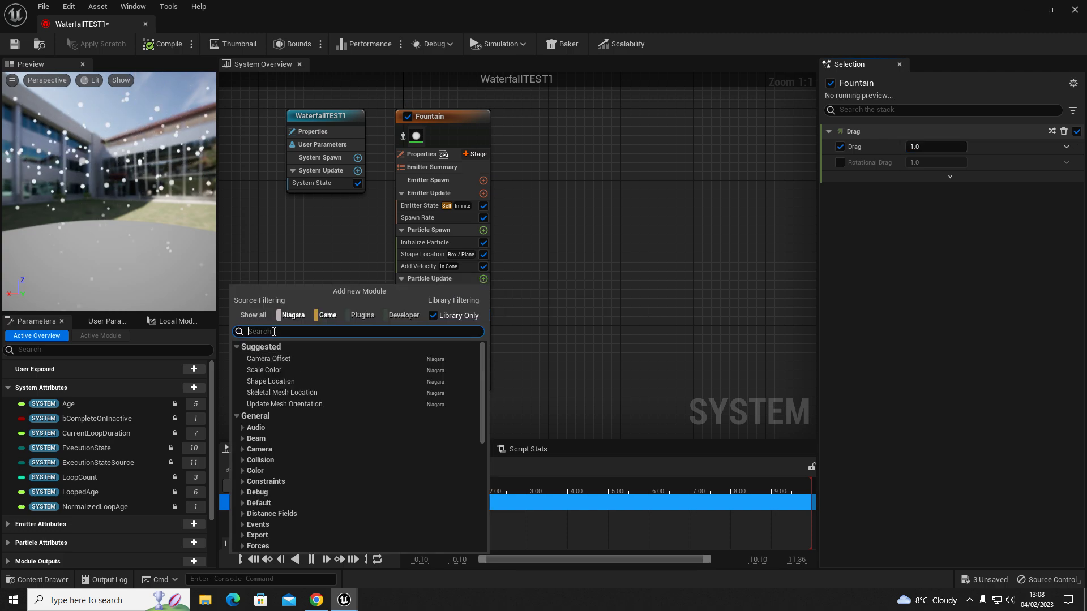
{"action": "type", "text": "coll"}
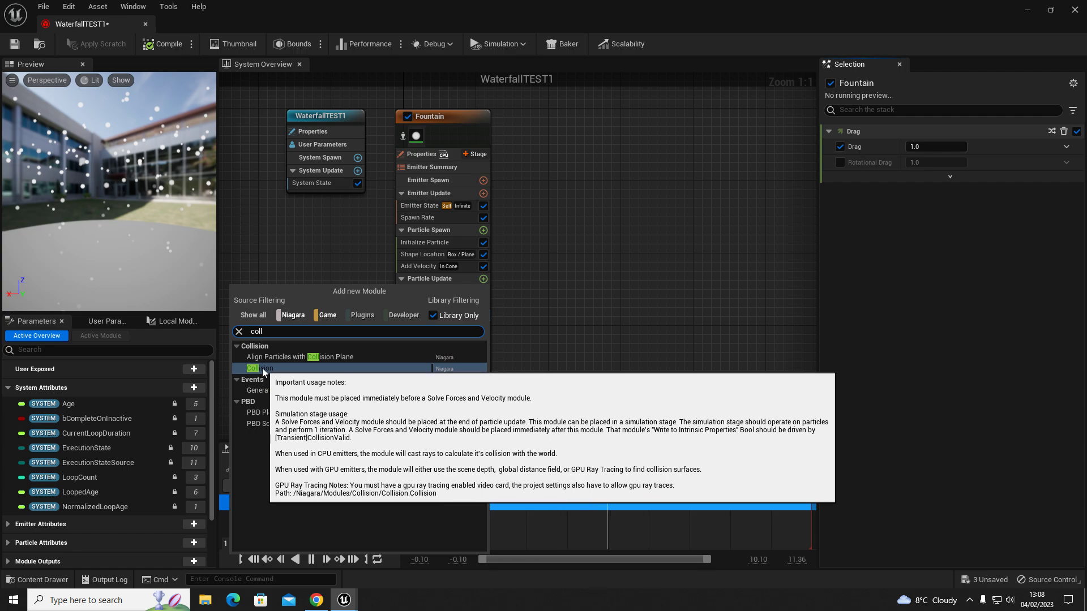
{"action": "left_click", "coordinate": [263, 368]}
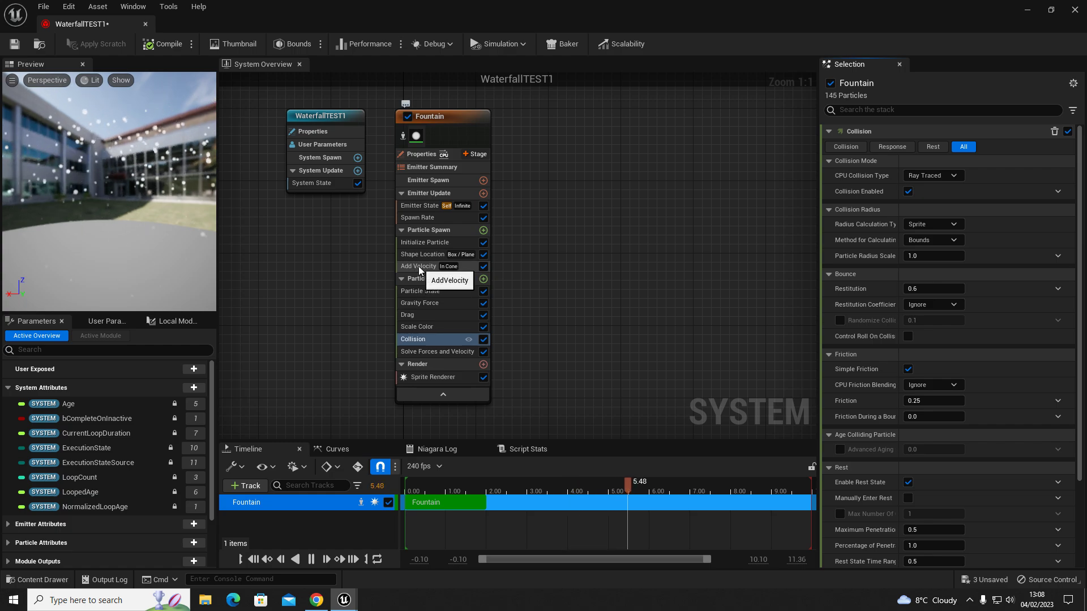
Step: Set the Add Velocity module's velocity speed range to a minimum of 100 and a maximum of 200
{"action": "left_click", "coordinate": [410, 268]}
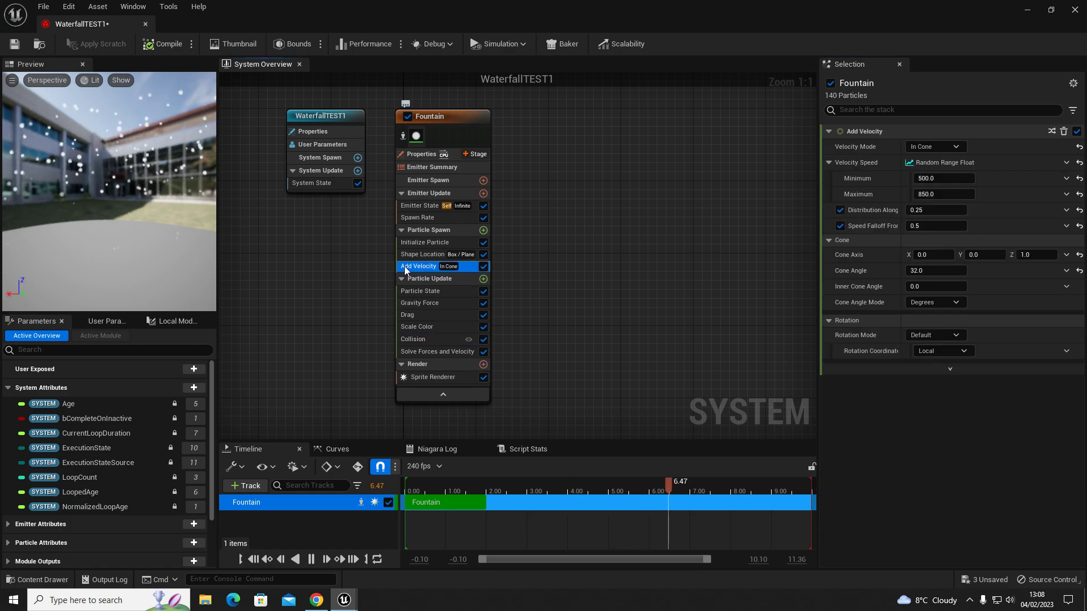
{"action": "left_click", "coordinate": [967, 178]}
{"action": "type", "text": "100"}
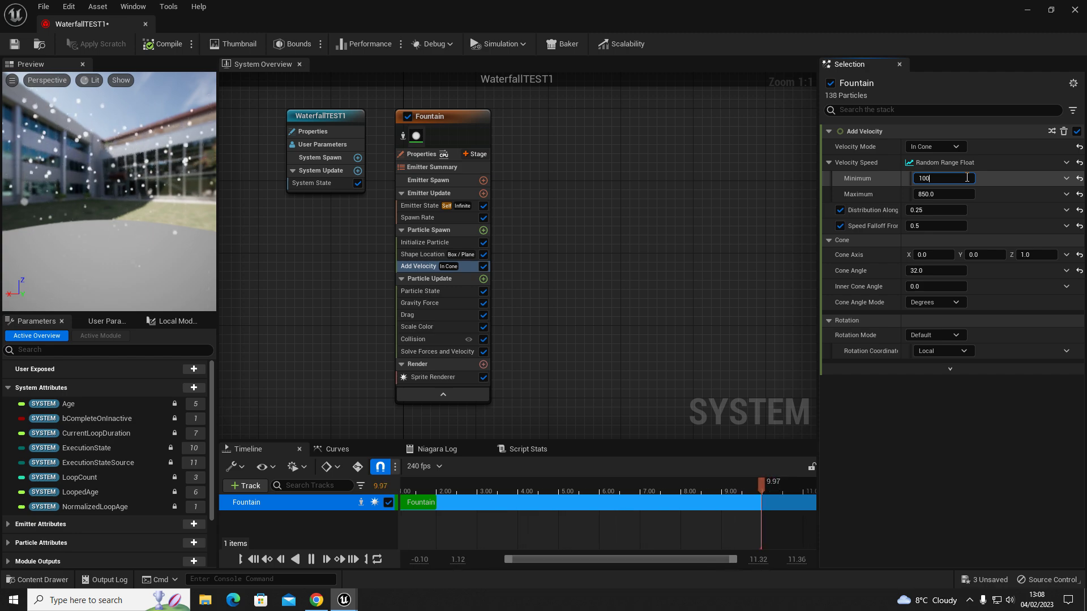
{"action": "key", "text": "Tab"}
{"action": "type", "text": "2"}
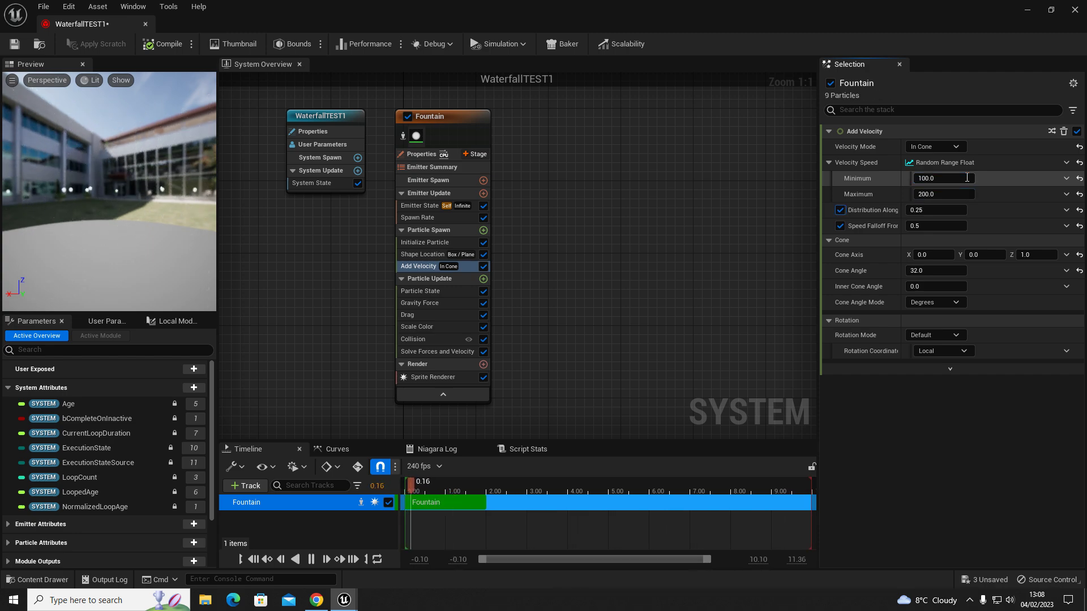
{"action": "key", "text": "Return"}
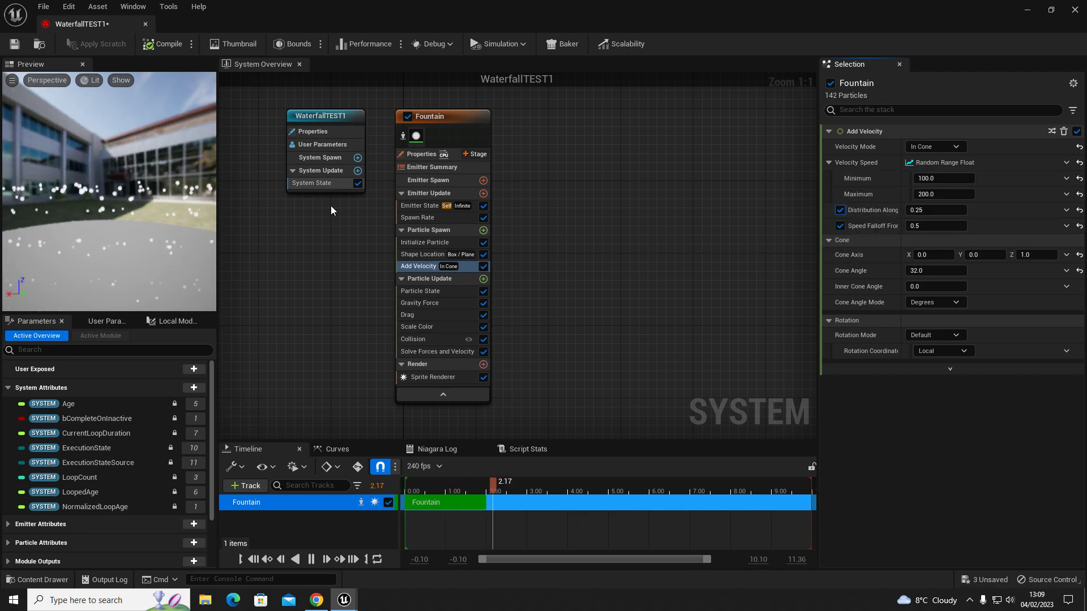
Step: Set the uniform sprite size in Initialize Particle to a minimum of 2 and a maximum of 10
{"action": "left_click", "coordinate": [423, 378]}
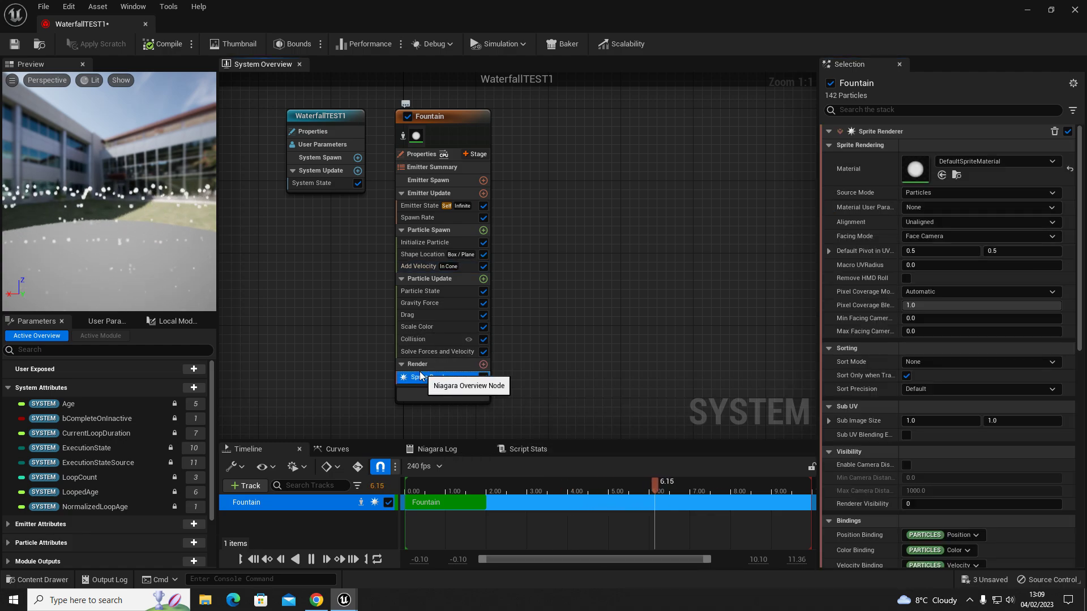
{"action": "left_click", "coordinate": [422, 280]}
{"action": "left_click", "coordinate": [426, 244]}
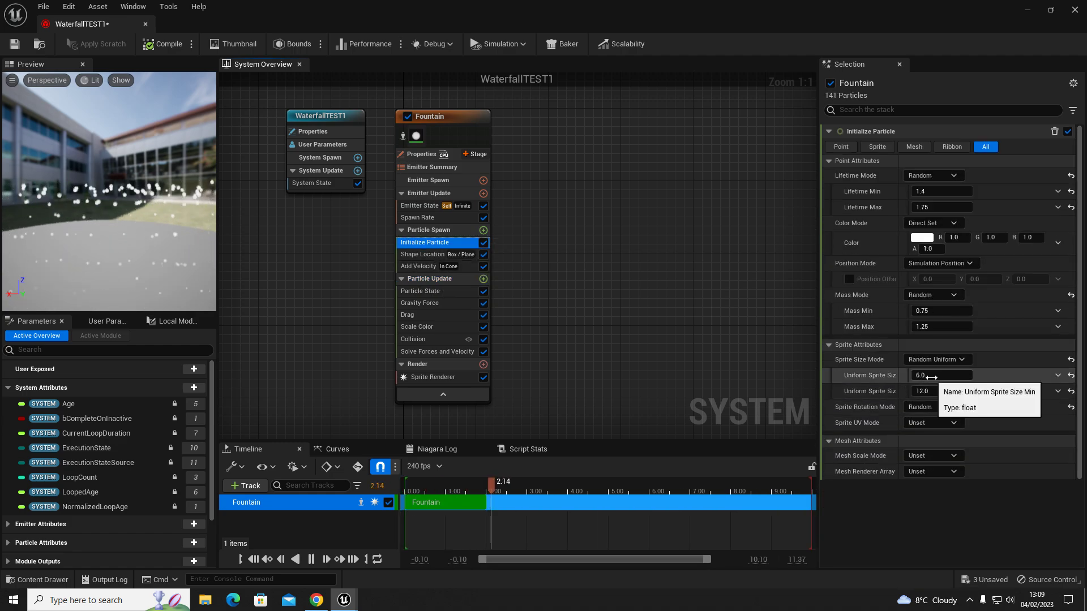
{"action": "left_click", "coordinate": [938, 375]}
{"action": "type", "text": "2"}
{"action": "key", "text": "Tab"}
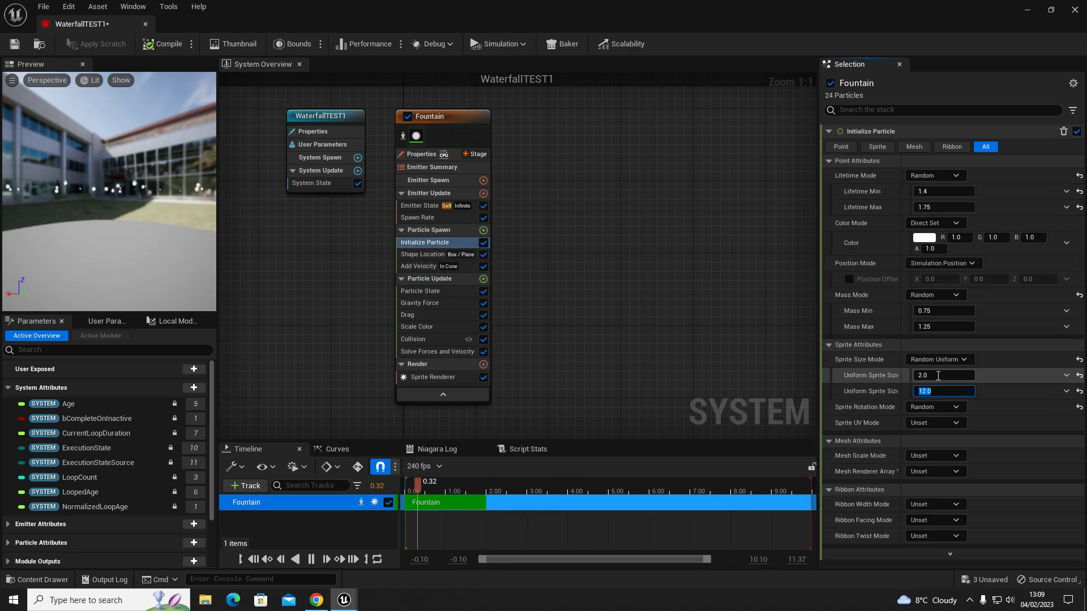
{"action": "key", "text": "Tab"}
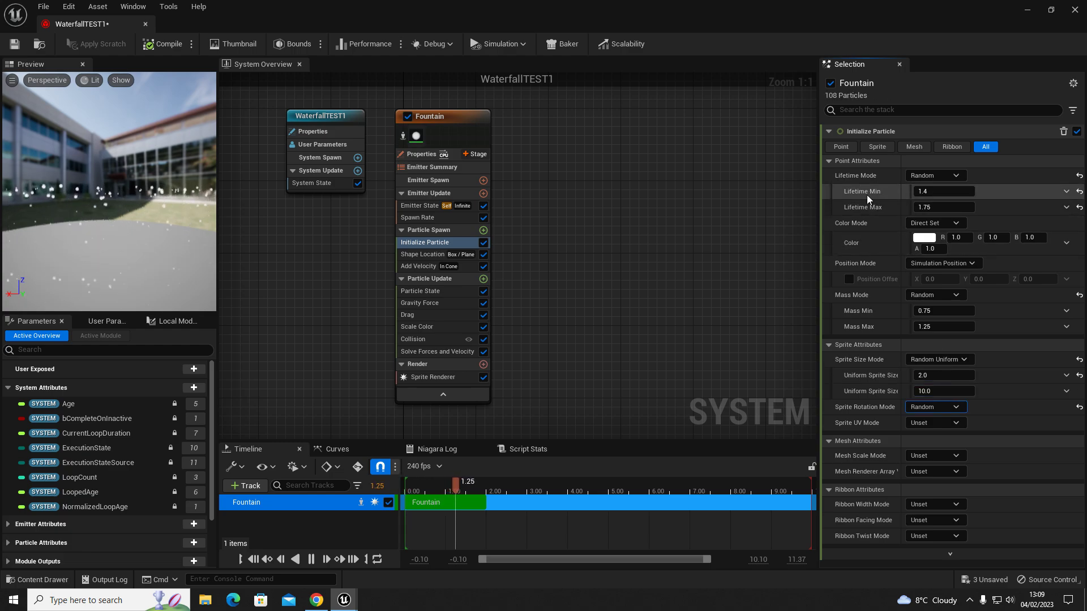
Step: Set the particle lifetime in Initialize Particle to a minimum of 1 and a maximum of 3
{"action": "left_click", "coordinate": [938, 190]}
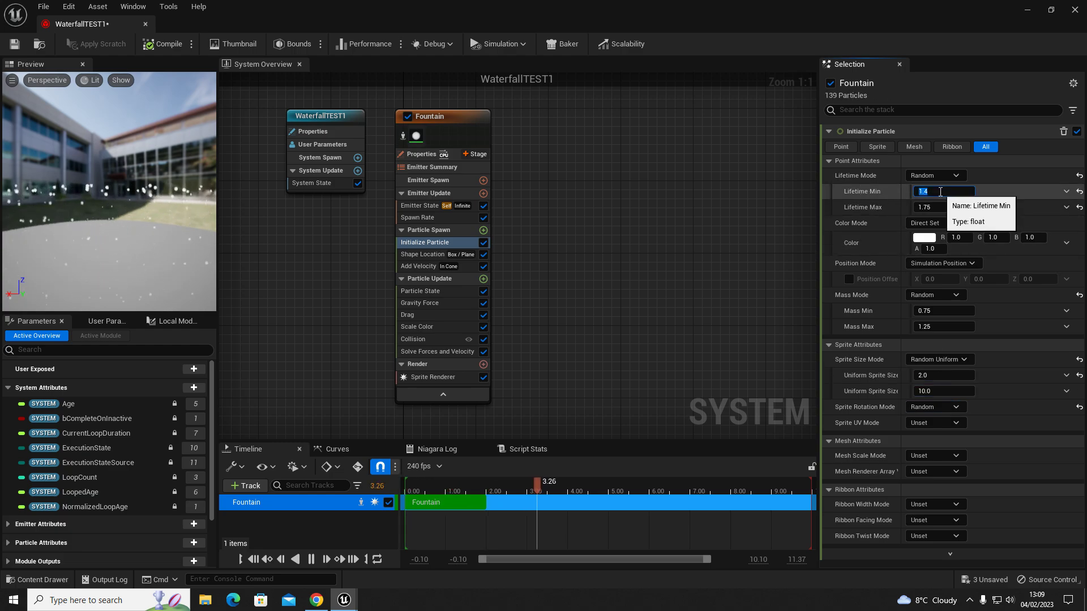
{"action": "type", "text": "3"}
{"action": "key", "text": "Tab"}
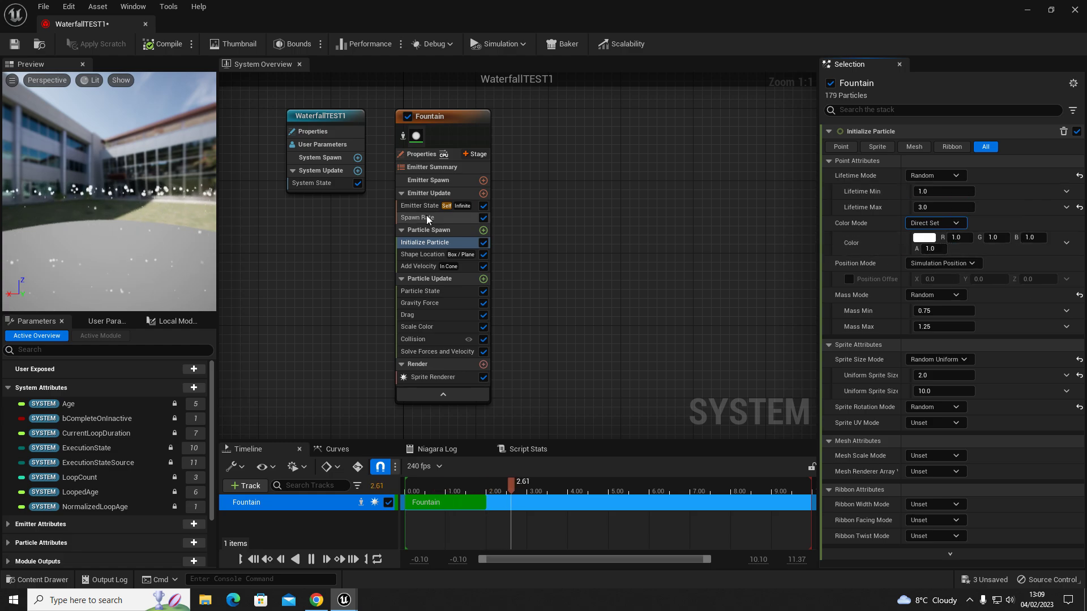
{"action": "left_click", "coordinate": [434, 267]}
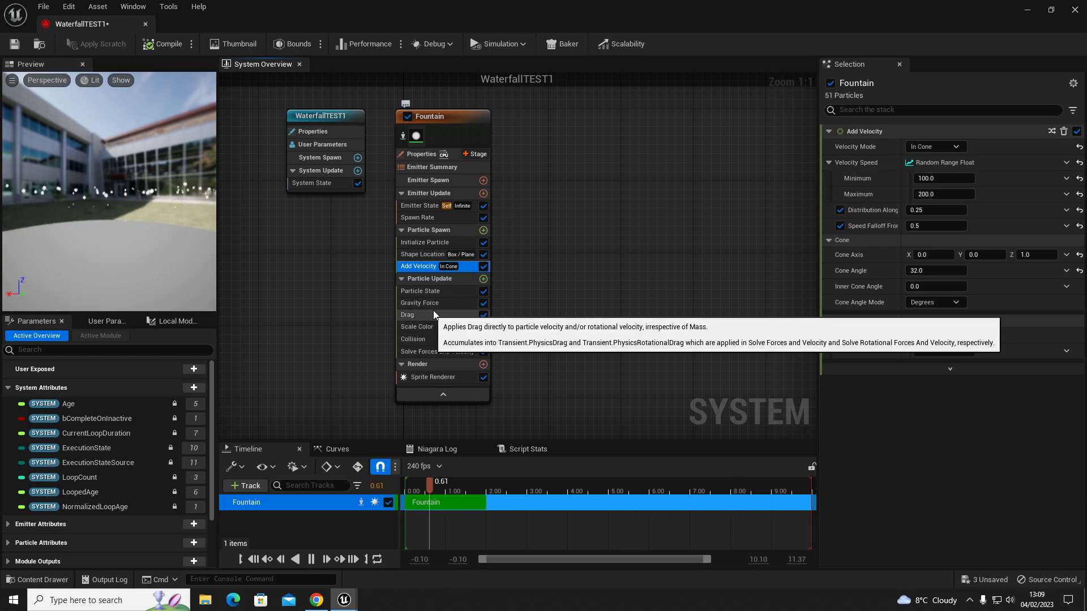
{"action": "left_click", "coordinate": [432, 353]}
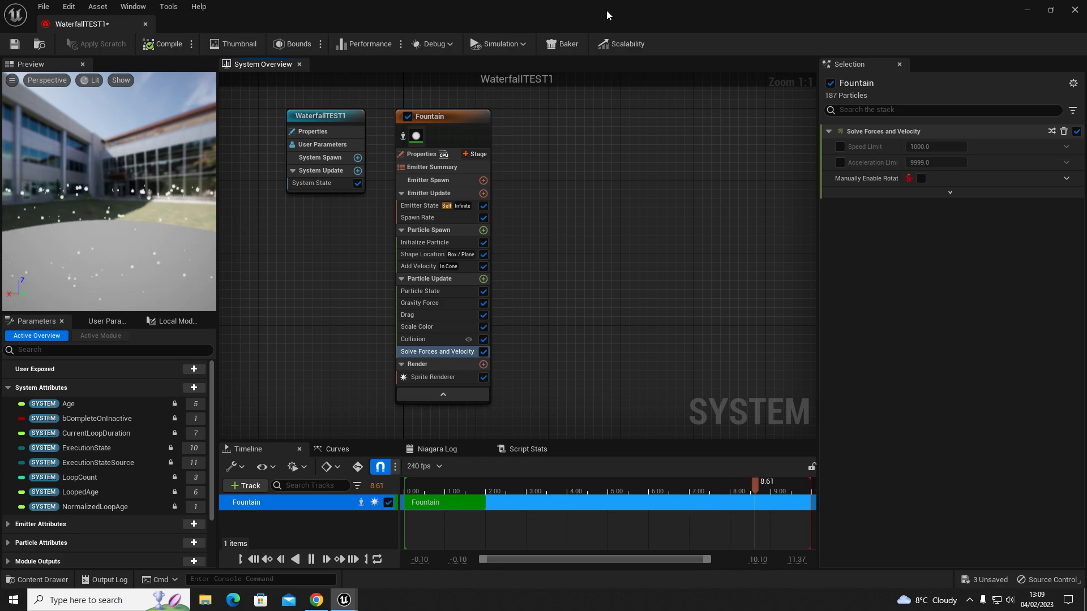
Step: In the level editor, raise the WaterfallTEST1 system above the floor in front of the rocks and check it in game view
{"action": "left_click_drag", "start_coordinate": [587, 8], "coordinate": [1086, 238]}
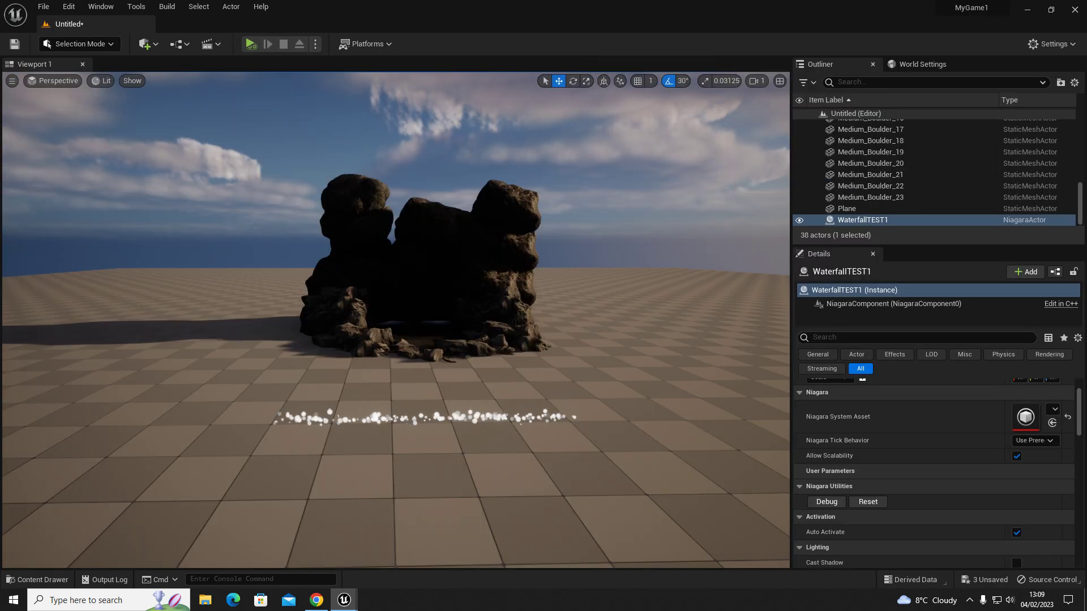
{"action": "right_click_drag", "start_coordinate": [410, 462], "coordinate": [400, 450]}
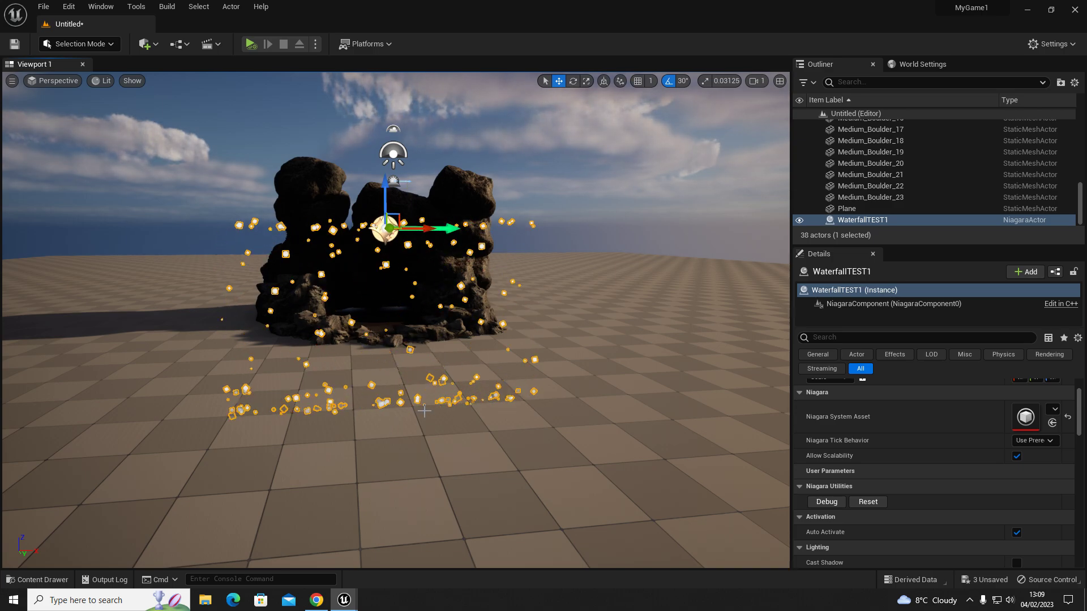
{"action": "key", "text": "g"}
{"action": "right_click_drag", "start_coordinate": [269, 257], "coordinate": [309, 263]}
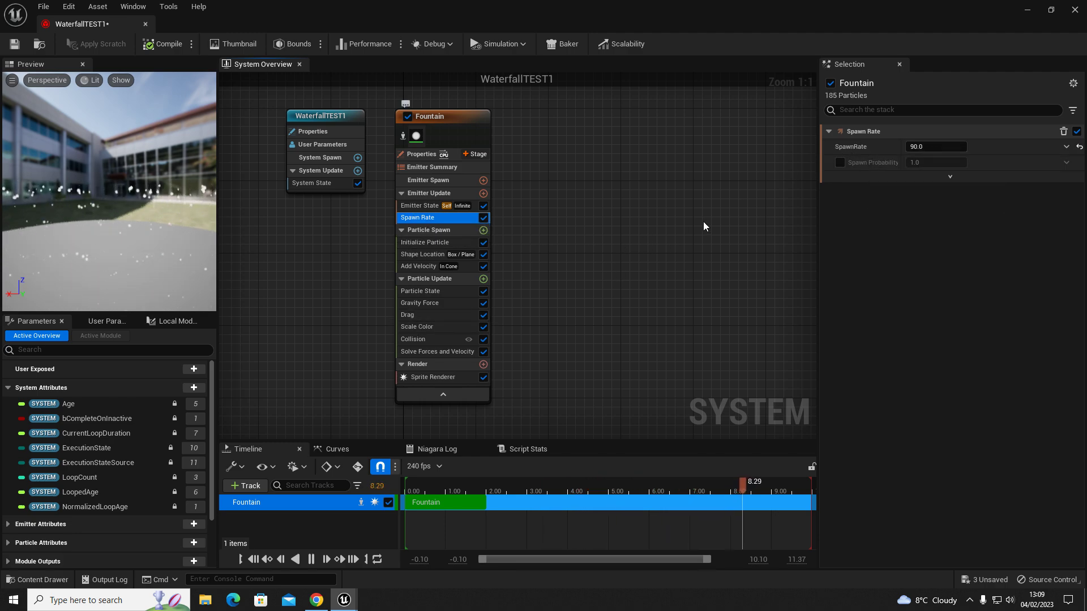
Step: Set the Fountain emitter's spawn rate to 3000
{"action": "left_click", "coordinate": [945, 145]}
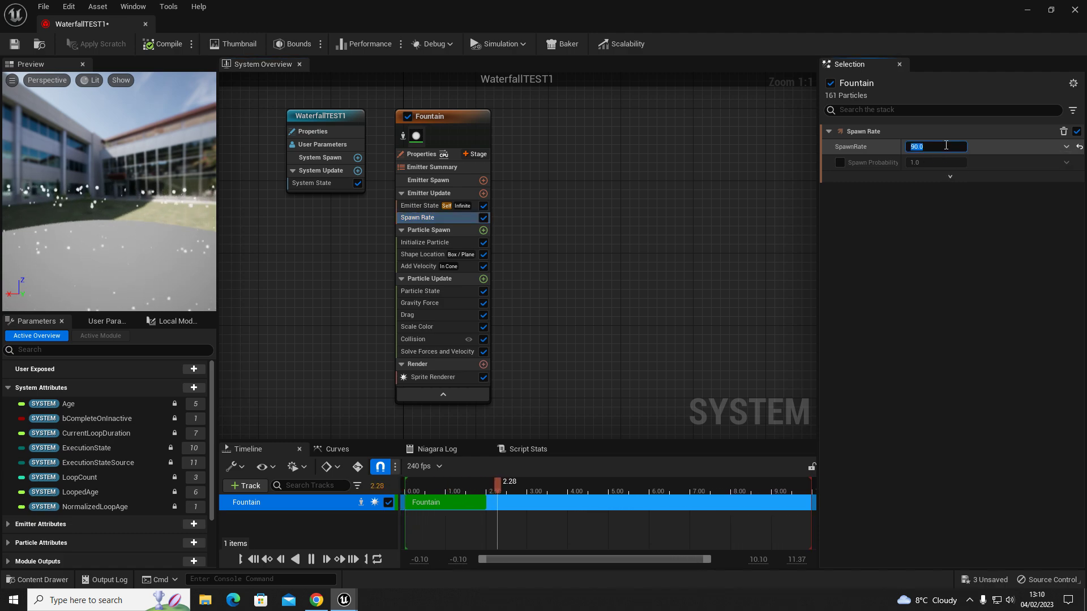
{"action": "type", "text": "3000"}
{"action": "key", "text": "Return"}
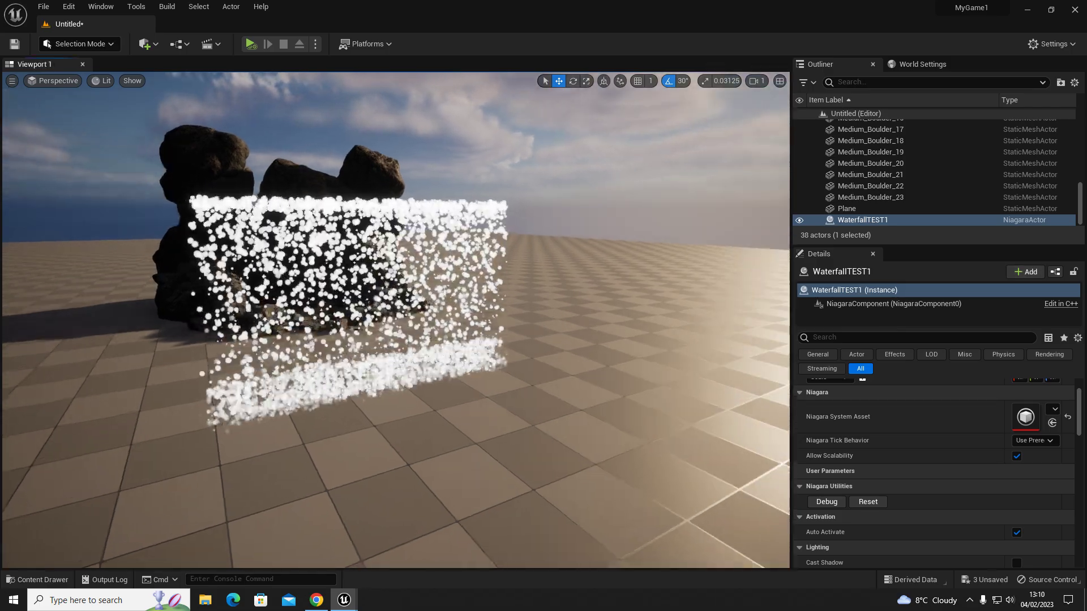
Step: Move the WaterfallTEST1 system onto the top of the rock formation in the level and check it in game view
{"action": "key", "text": "a"}
{"action": "right_click_drag", "start_coordinate": [396, 320], "coordinate": [275, 320]}
{"action": "key", "text": "d"}
{"action": "key", "text": "a"}
{"action": "key", "text": "g"}
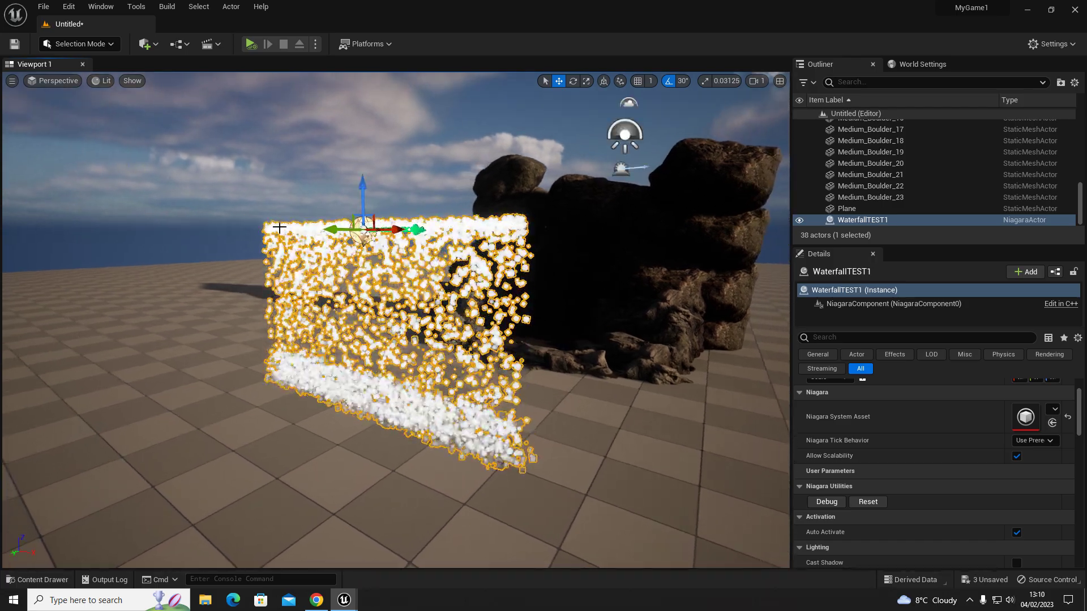
{"action": "left_click_drag", "start_coordinate": [362, 234], "coordinate": [625, 142]}
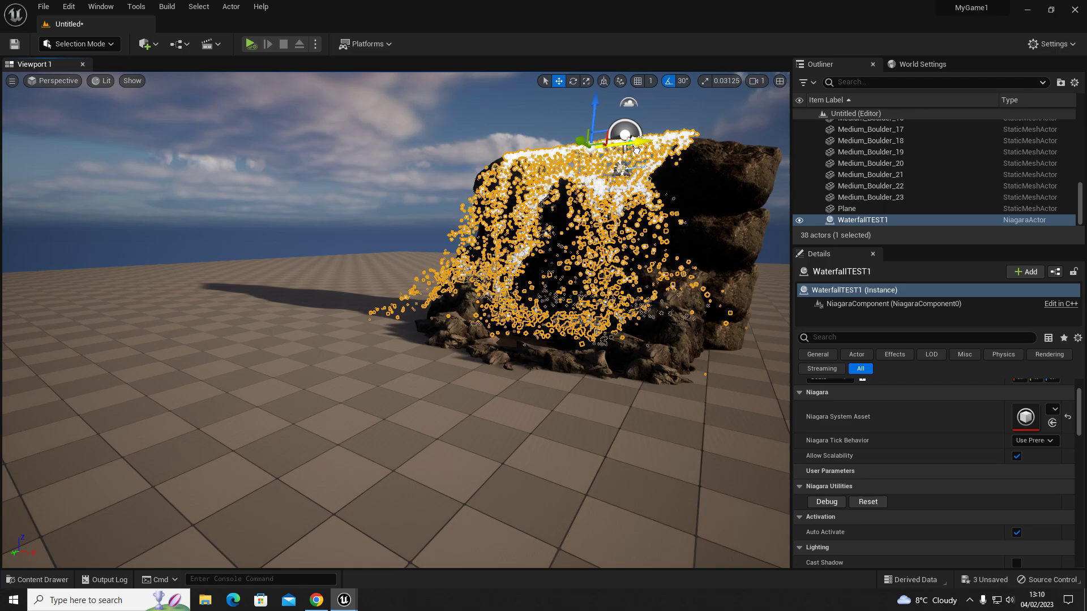
{"action": "key", "text": "g"}
{"action": "key", "text": "a"}
{"action": "right_click_drag", "start_coordinate": [368, 374], "coordinate": [486, 365]}
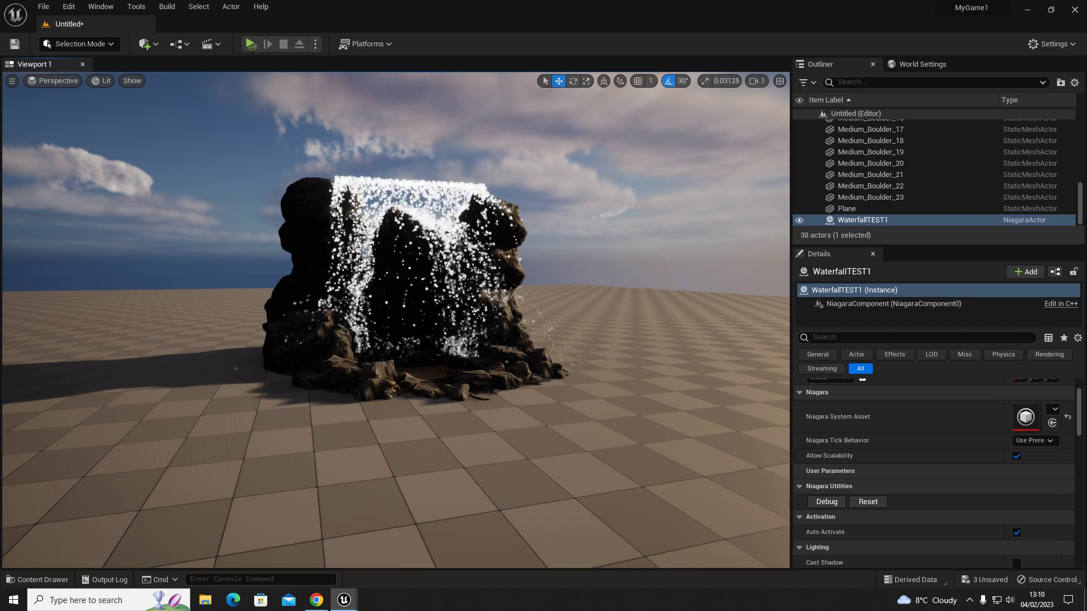
Step: Set the Fountain emitter's Collision module to friction 1 and restitution 0.1
{"action": "double_click", "coordinate": [1025, 417]}
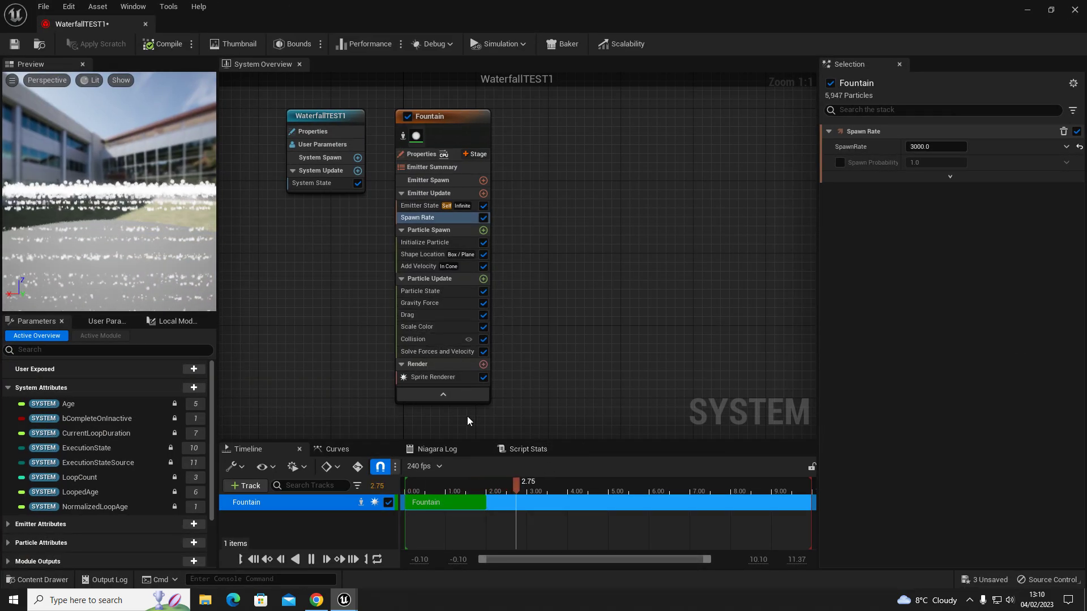
{"action": "left_click", "coordinate": [417, 340]}
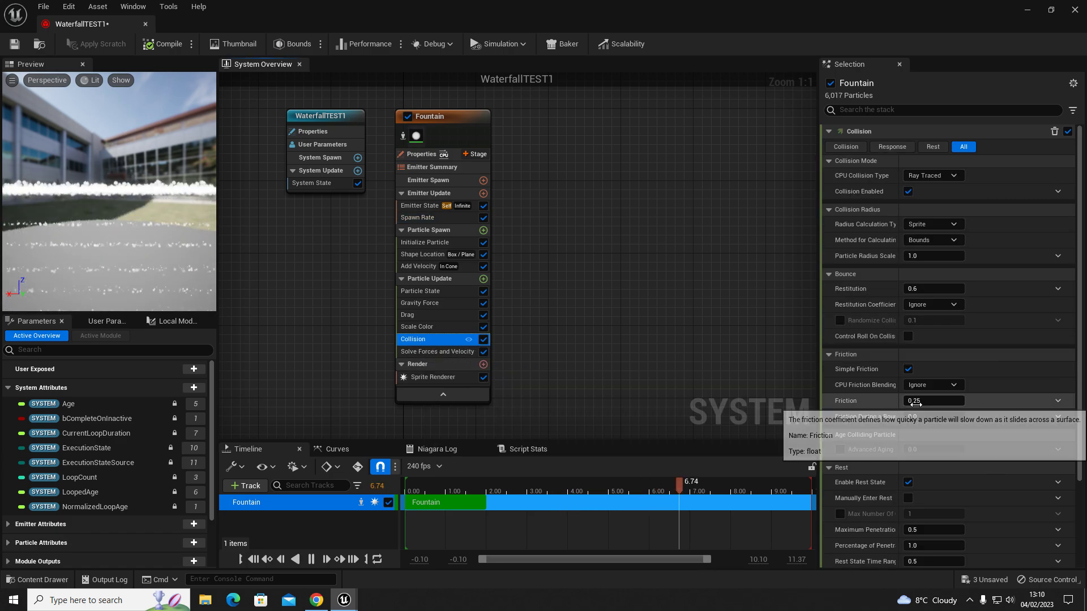
{"action": "left_click", "coordinate": [933, 400]}
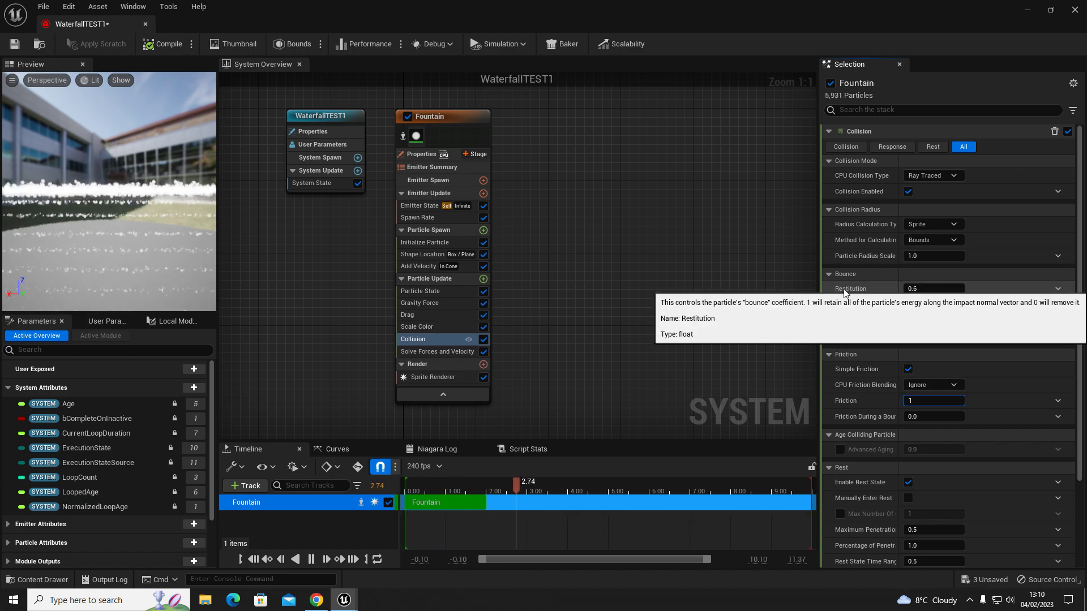
{"action": "left_click", "coordinate": [927, 289]}
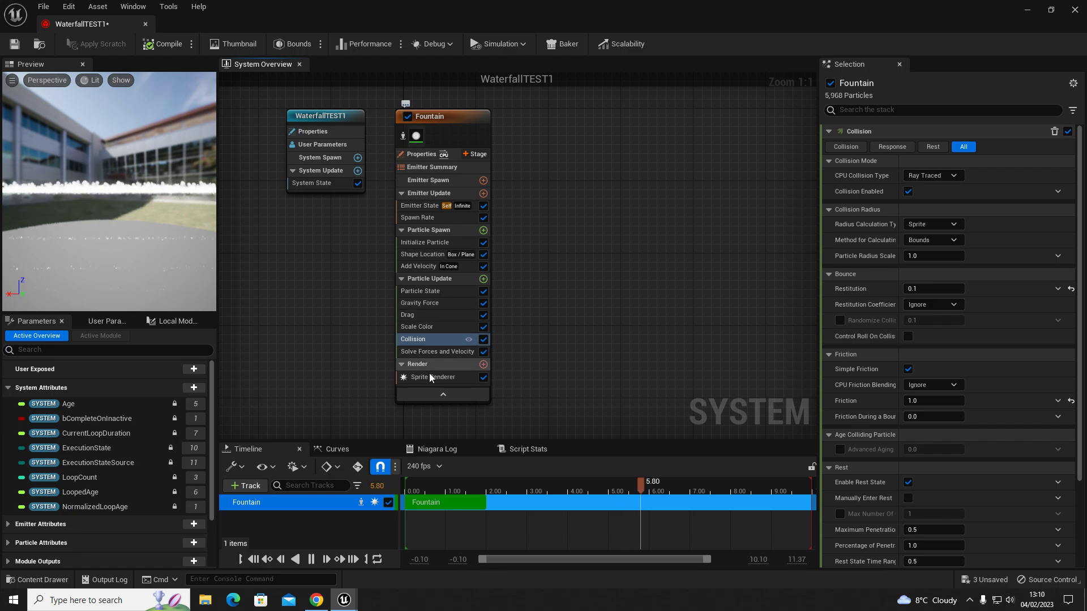
Step: Reposition the WaterfallTEST1 system along the upper front edge of the rocks, checking the flow from the side and front
{"action": "left_click", "coordinate": [1027, 10]}
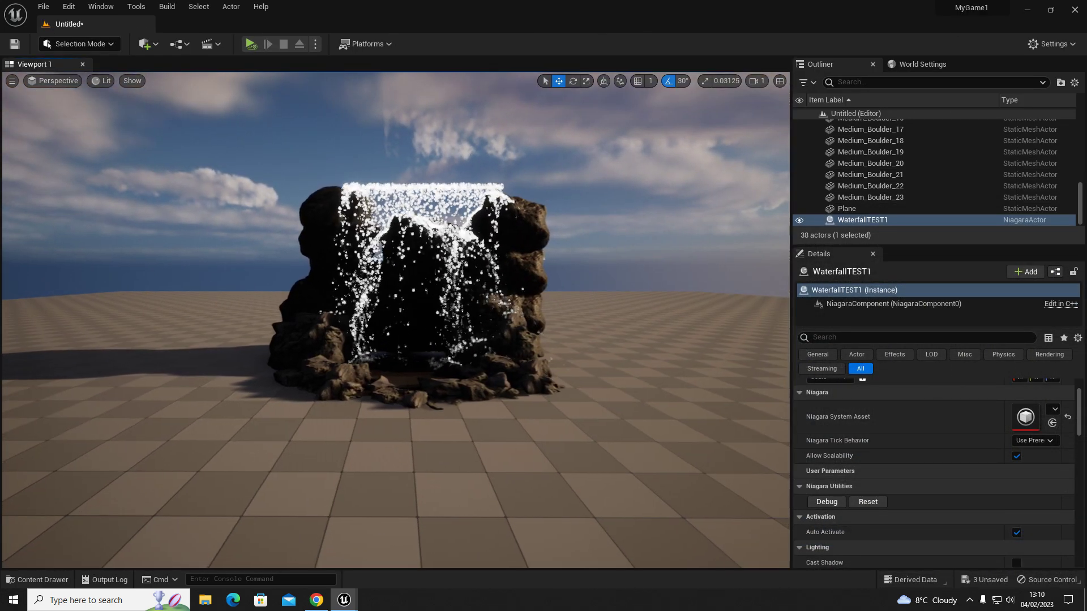
{"action": "right_click_drag", "start_coordinate": [397, 320], "coordinate": [481, 300]}
{"action": "key", "text": "a"}
{"action": "key", "text": "g"}
{"action": "left_click_drag", "start_coordinate": [406, 177], "coordinate": [428, 219]}
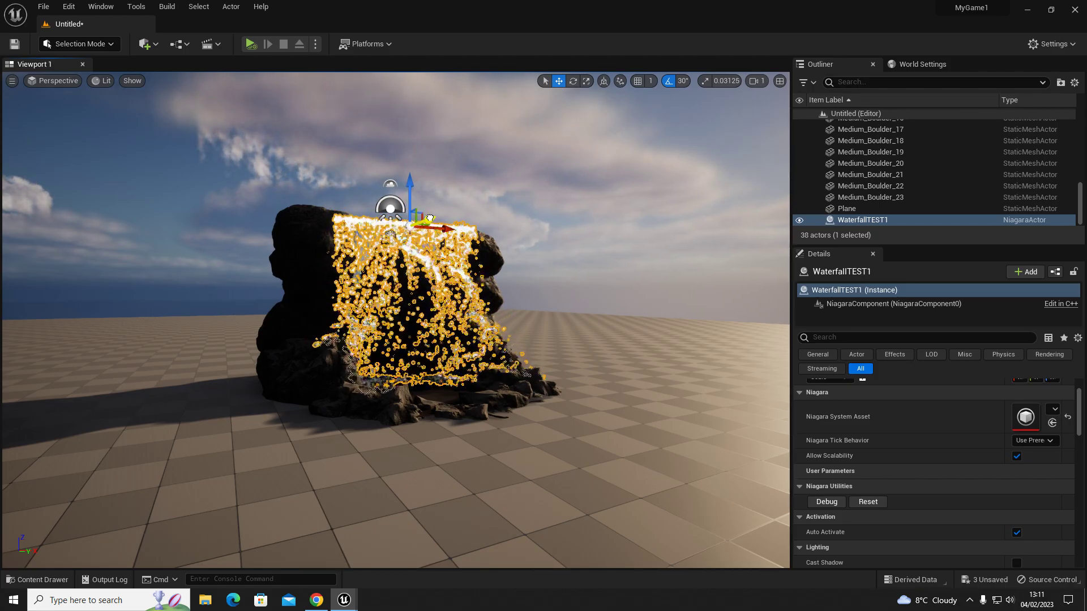
{"action": "key", "text": "g"}
{"action": "right_click_drag", "start_coordinate": [534, 283], "coordinate": [685, 268]}
{"action": "key", "text": "g"}
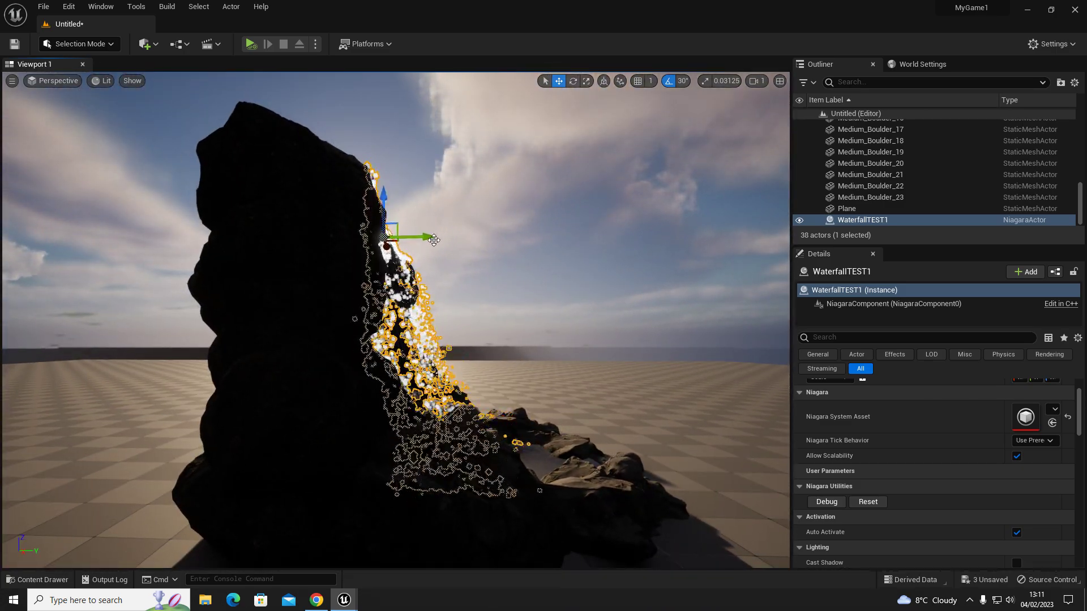
{"action": "key", "text": "g"}
{"action": "right_click_drag", "start_coordinate": [512, 337], "coordinate": [334, 345]}
{"action": "right_click_drag", "start_coordinate": [453, 342], "coordinate": [413, 339]}
Step: Set the Fountain emitter's spawn rate to 5000 and return to the level to view the waterfall
{"action": "mouse_move", "coordinate": [343, 598]}
{"action": "left_click", "coordinate": [396, 552]}
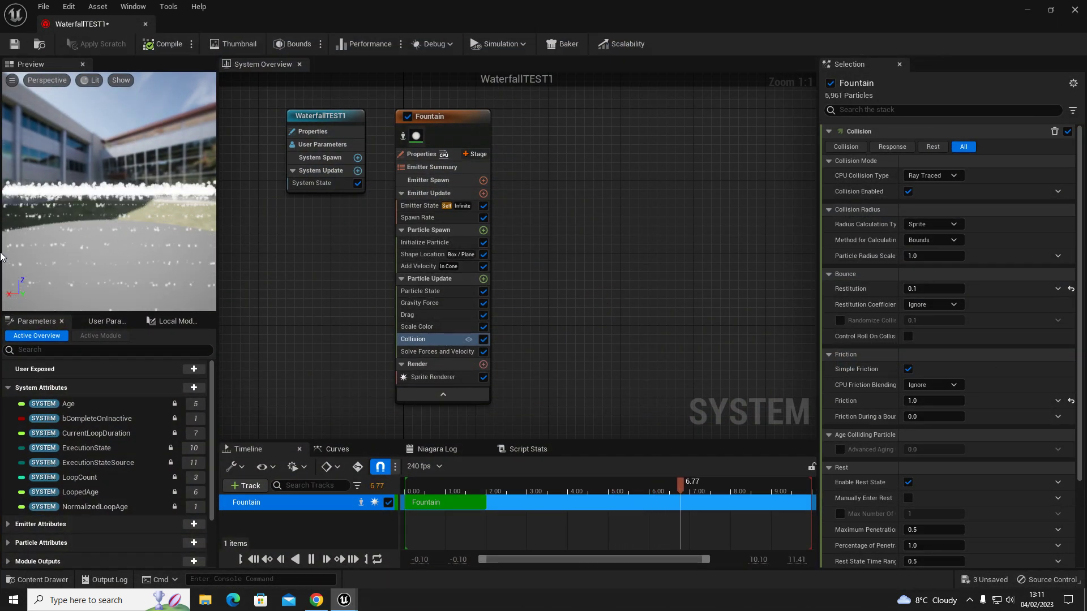
{"action": "left_click", "coordinate": [417, 217]}
{"action": "left_click", "coordinate": [962, 147]}
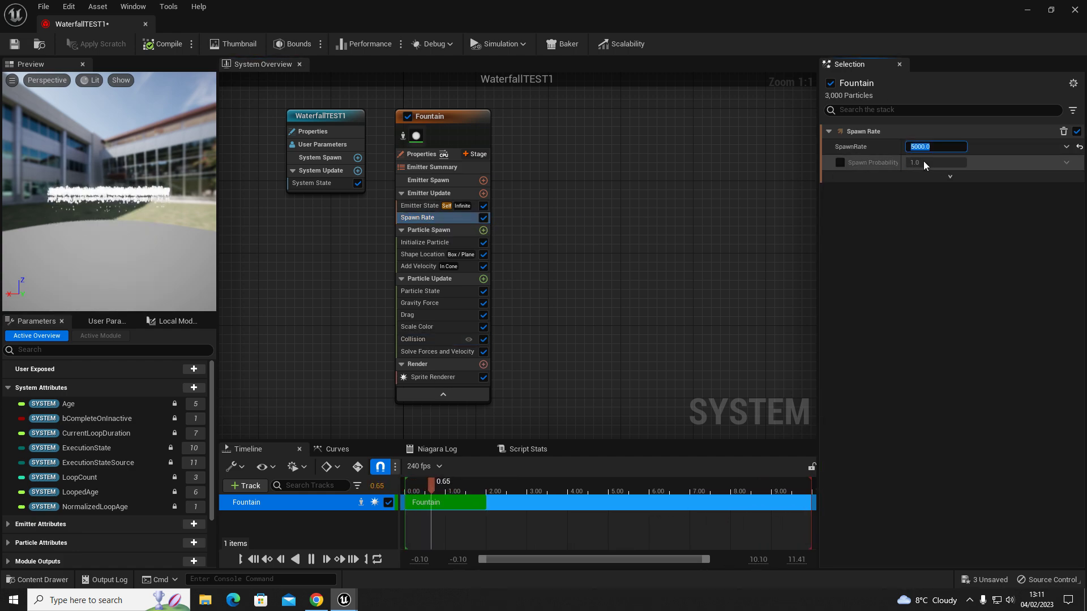
{"action": "left_click", "coordinate": [1027, 11]}
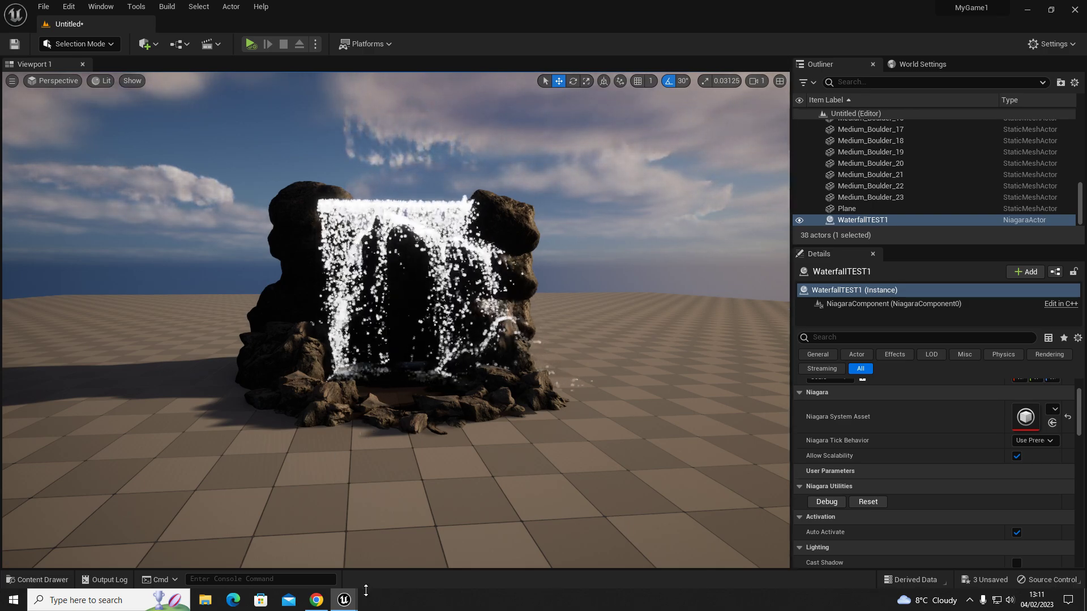
Step: Set the Fountain emitter's Initialize Particle color to grey with R, G and B at 0.270833, and return to the level
{"action": "mouse_move", "coordinate": [344, 600]}
{"action": "left_click", "coordinate": [400, 571]}
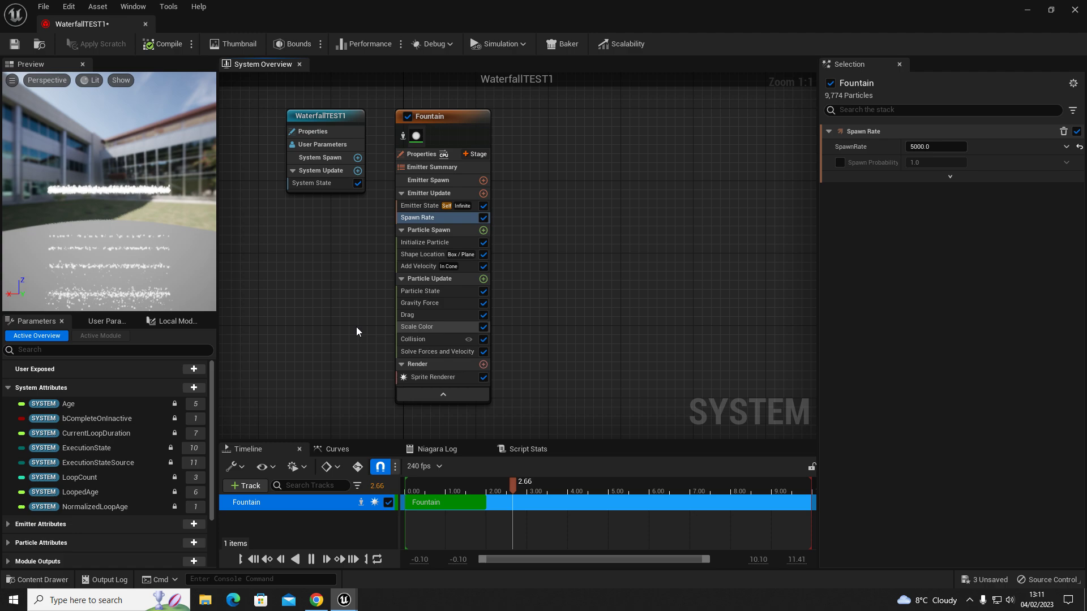
{"action": "left_click", "coordinate": [413, 242]}
{"action": "left_click", "coordinate": [924, 238]}
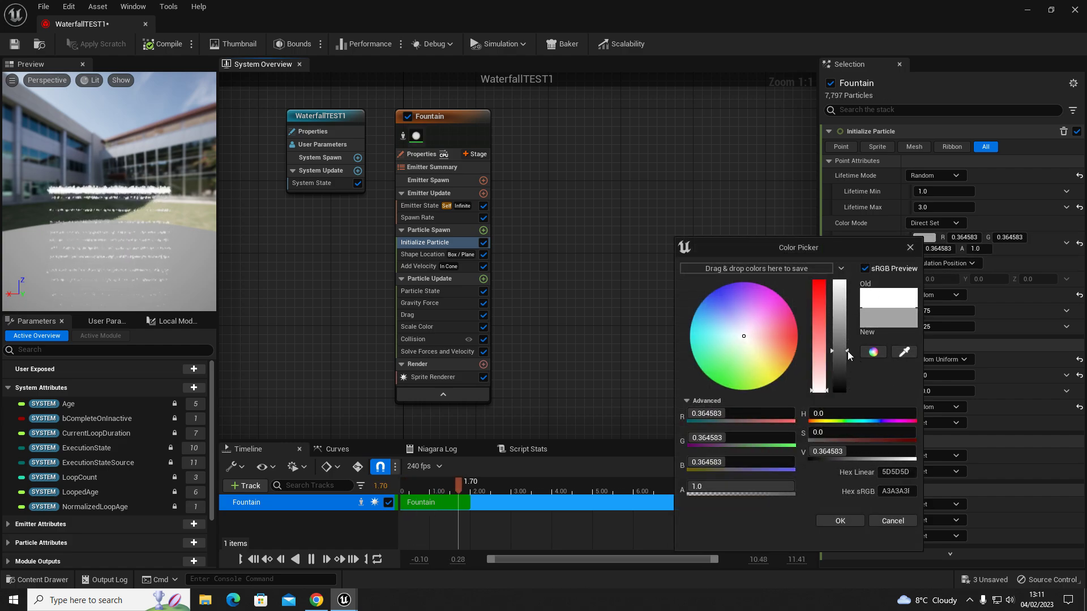
{"action": "left_click", "coordinate": [840, 521]}
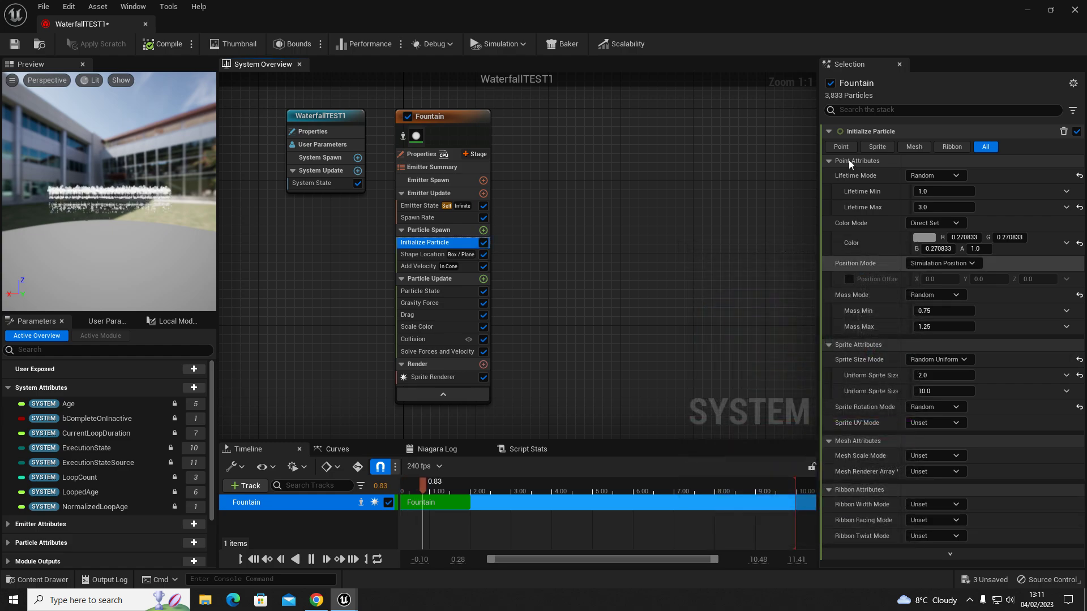
{"action": "left_click", "coordinate": [1026, 10]}
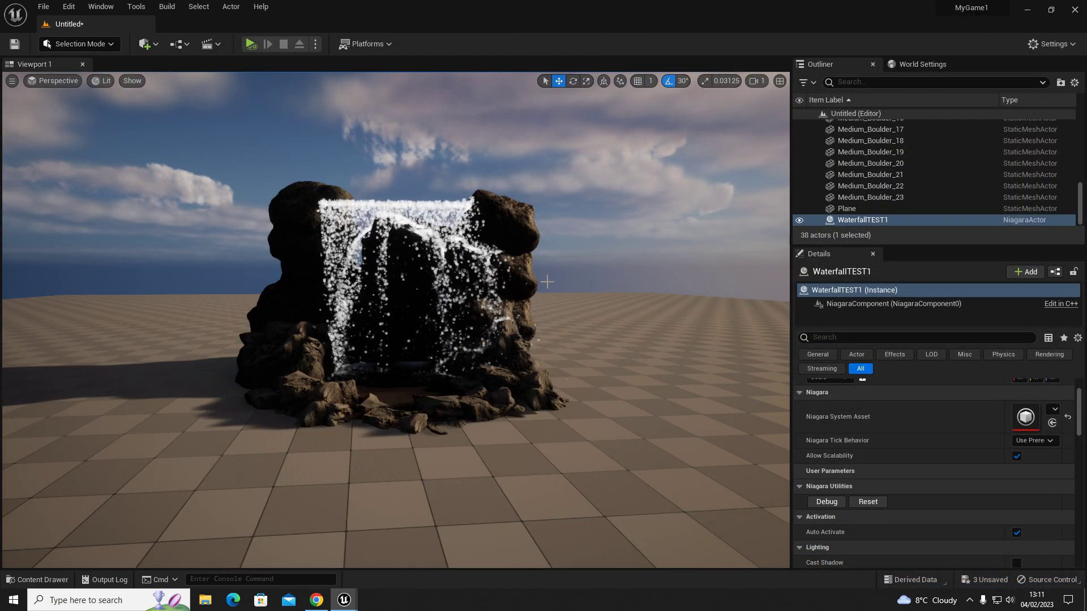
Step: Set the restitution in the Fountain emitter's Collision module to 0
{"action": "mouse_move", "coordinate": [344, 599]}
{"action": "left_click", "coordinate": [413, 574]}
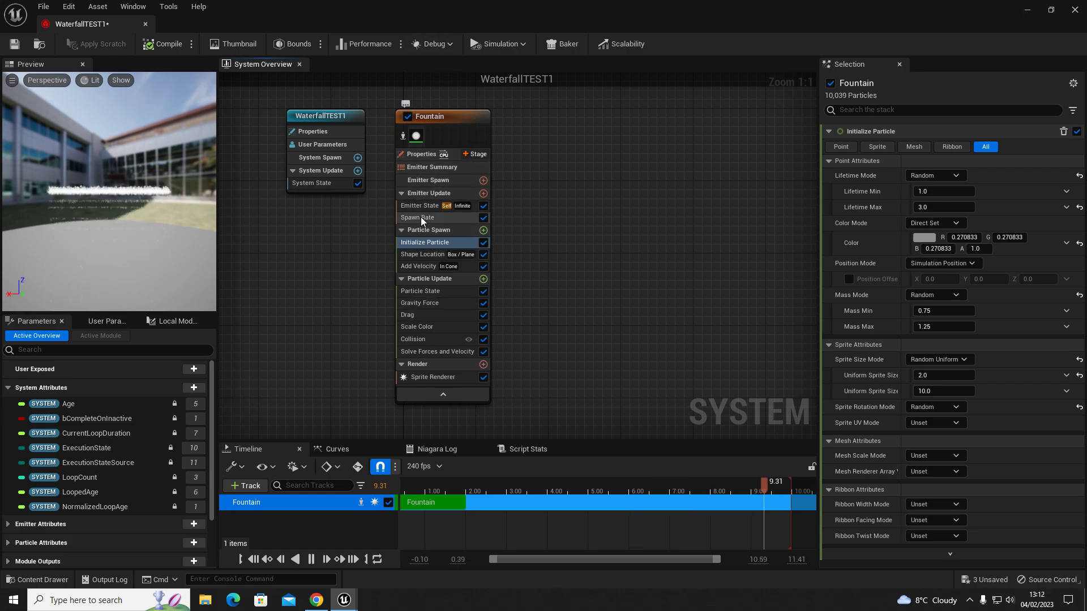
{"action": "left_click", "coordinate": [426, 378]}
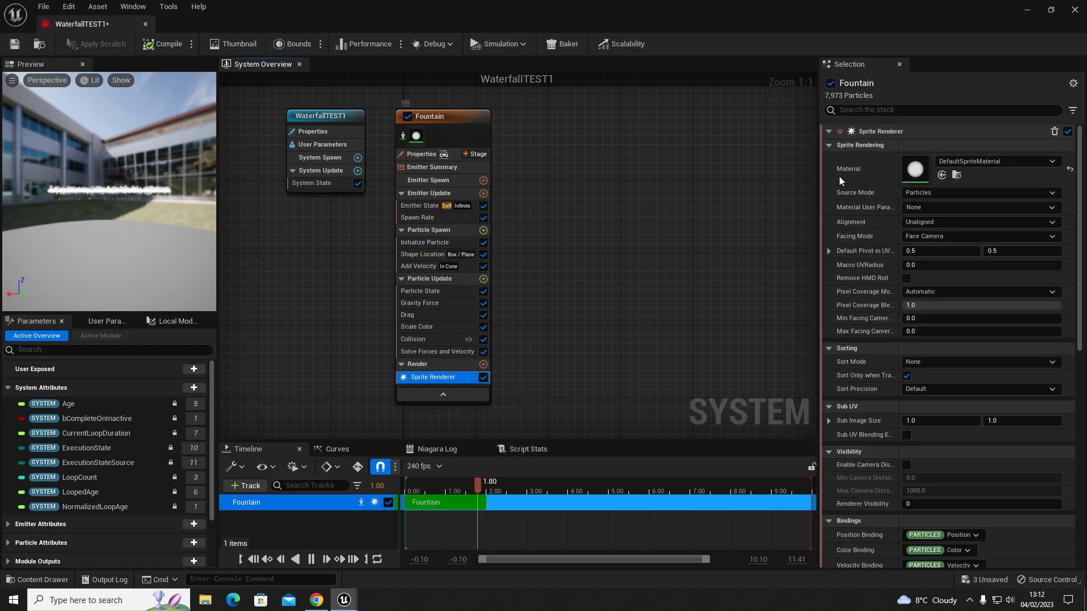
{"action": "left_click", "coordinate": [413, 352]}
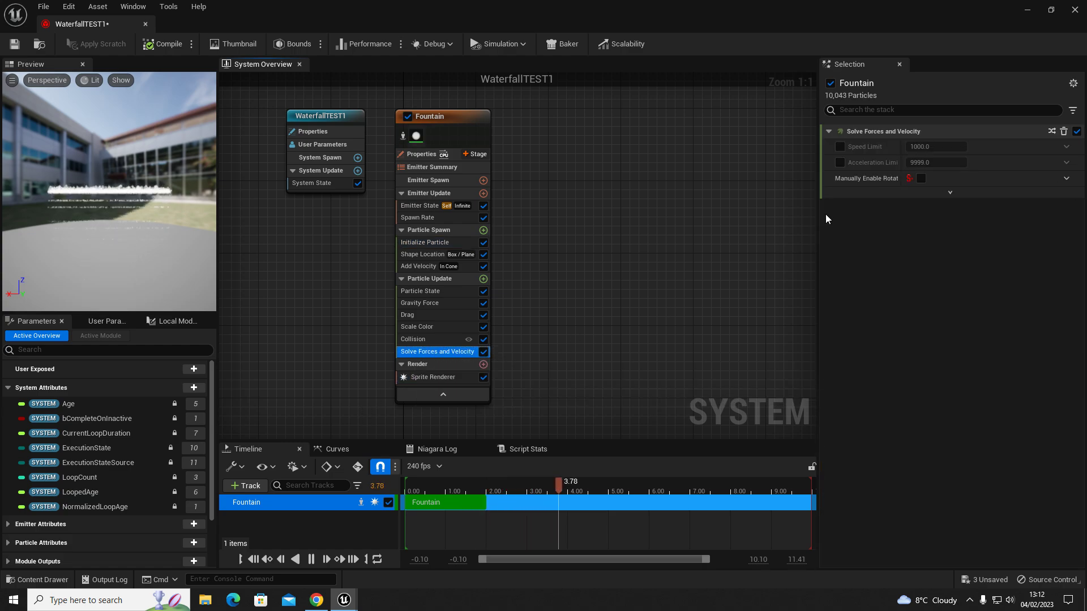
{"action": "left_click", "coordinate": [420, 336]}
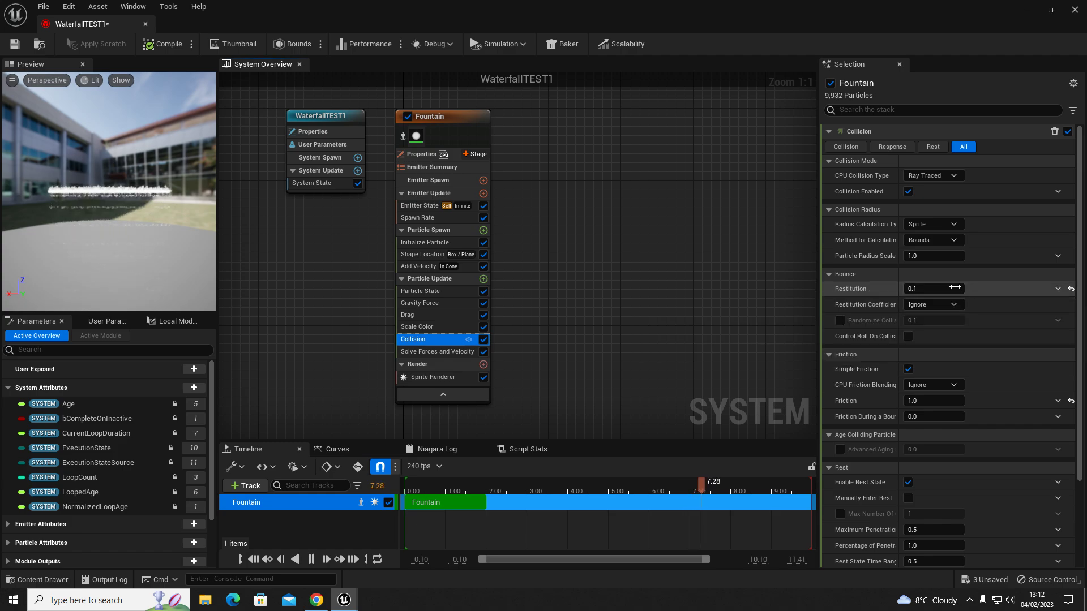
{"action": "left_click", "coordinate": [936, 290]}
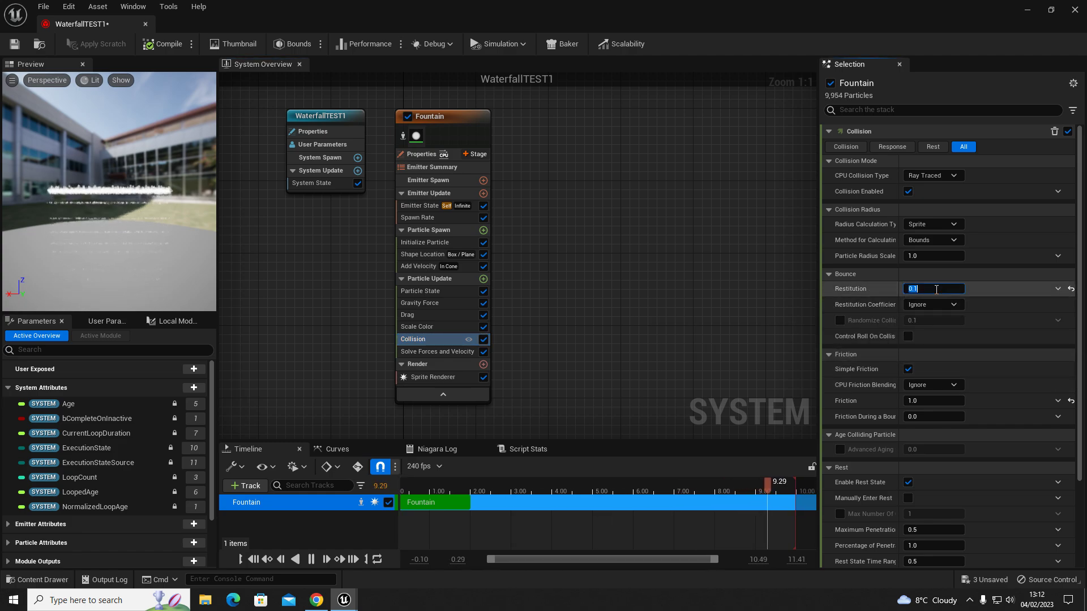
{"action": "type", "text": "0"}
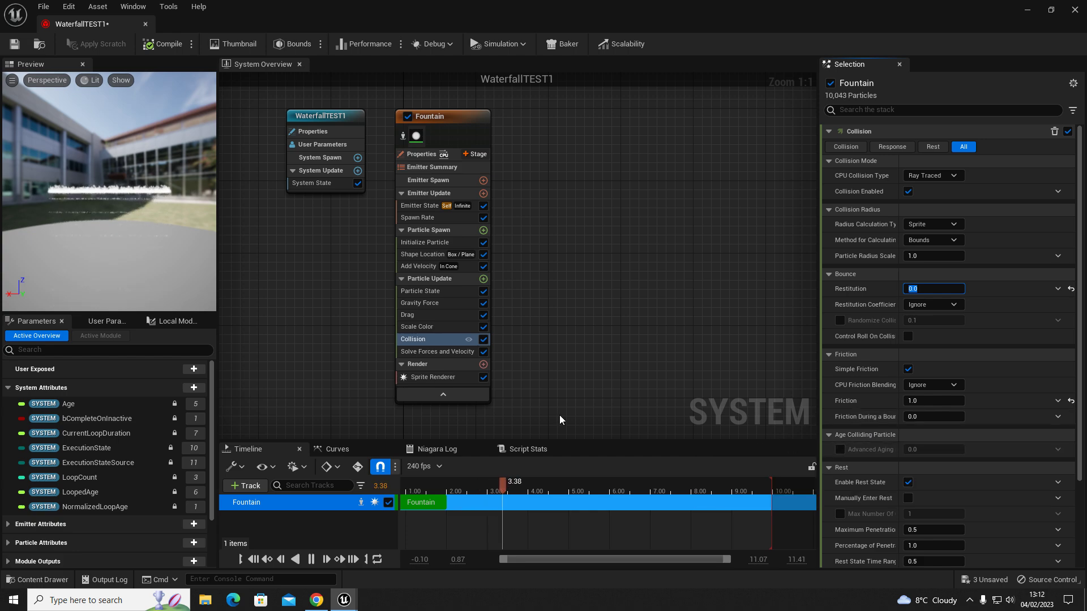
Step: Set the Fountain emitter's Drag value to 2 and return to the level
{"action": "left_click", "coordinate": [419, 327]}
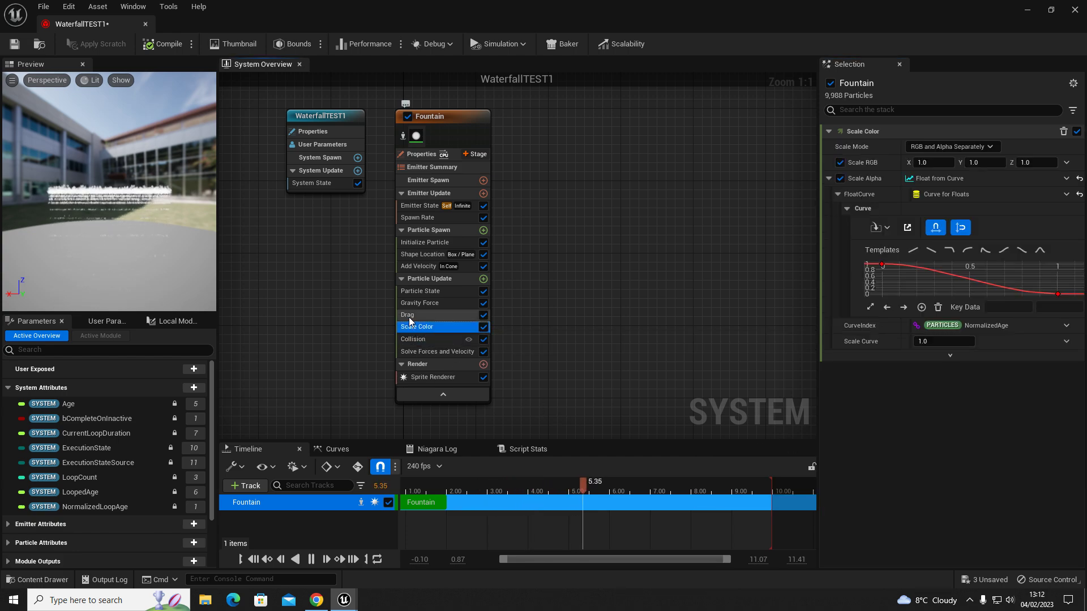
{"action": "left_click", "coordinate": [413, 315]}
{"action": "left_click", "coordinate": [950, 146]}
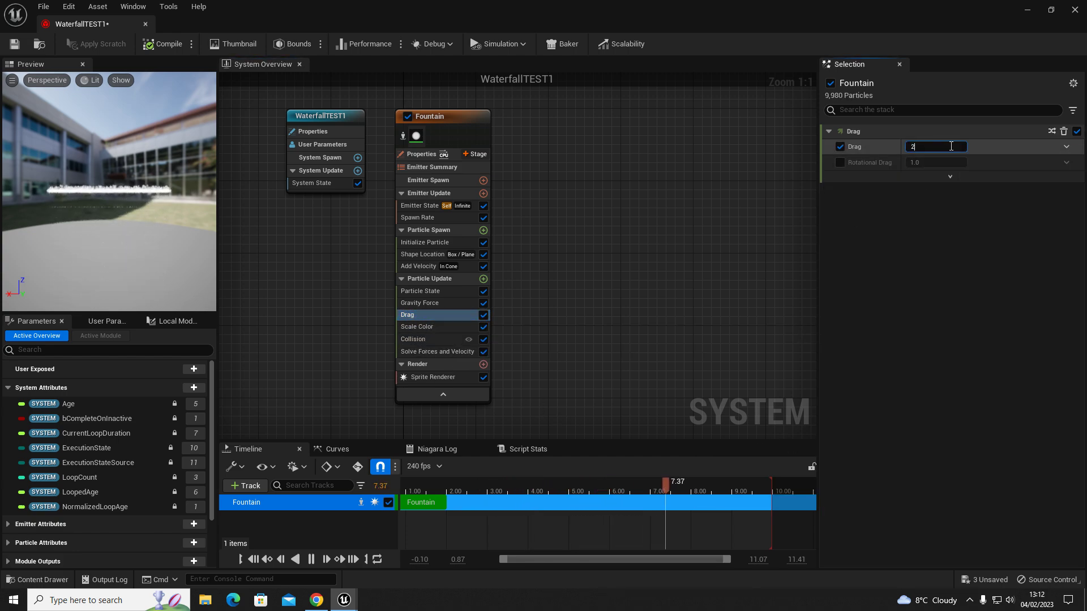
{"action": "left_click", "coordinate": [426, 291]}
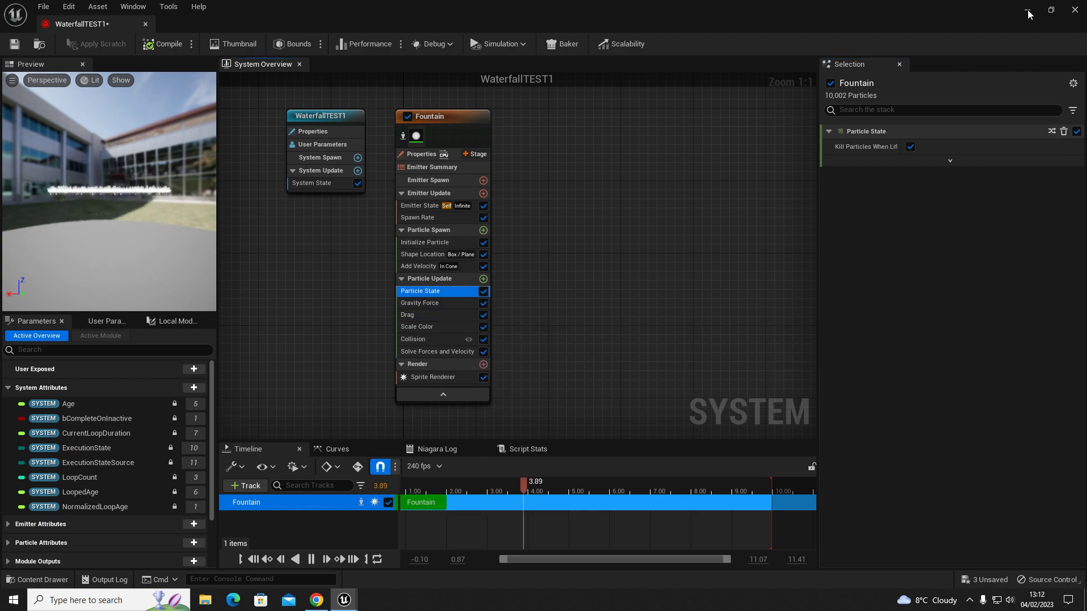
{"action": "left_click", "coordinate": [1027, 12]}
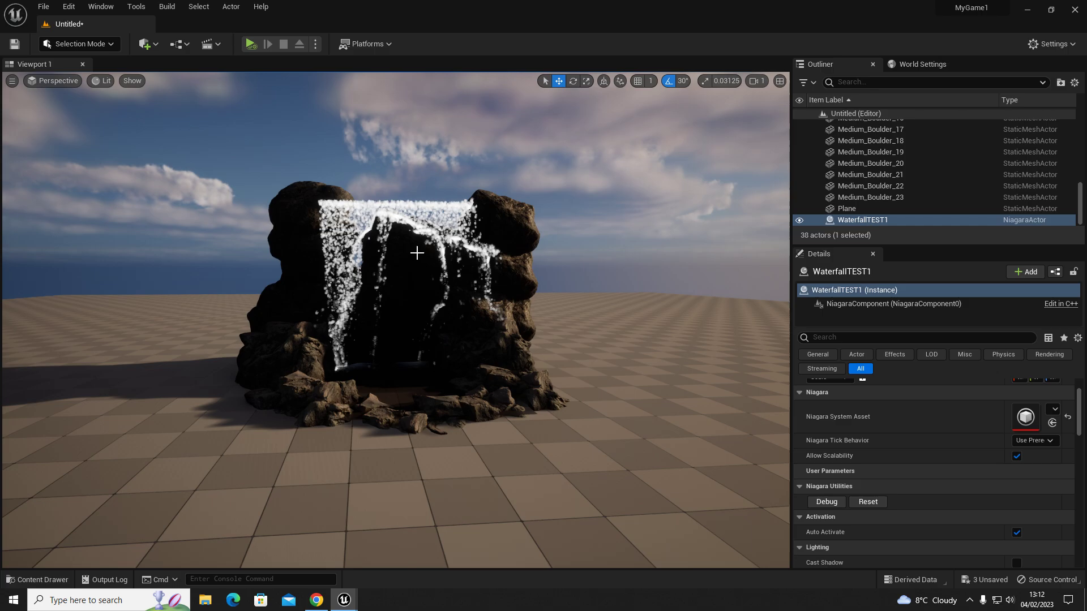
Step: Examine the particle flow over the rocks up close from the front and from both sides
{"action": "right_click_drag", "start_coordinate": [381, 259], "coordinate": [396, 243]}
{"action": "key", "text": "a"}
{"action": "key", "text": "d"}
{"action": "key", "text": "w"}
{"action": "key", "text": "s"}
{"action": "key", "text": "d"}
{"action": "key", "text": "a"}
{"action": "key", "text": "w"}
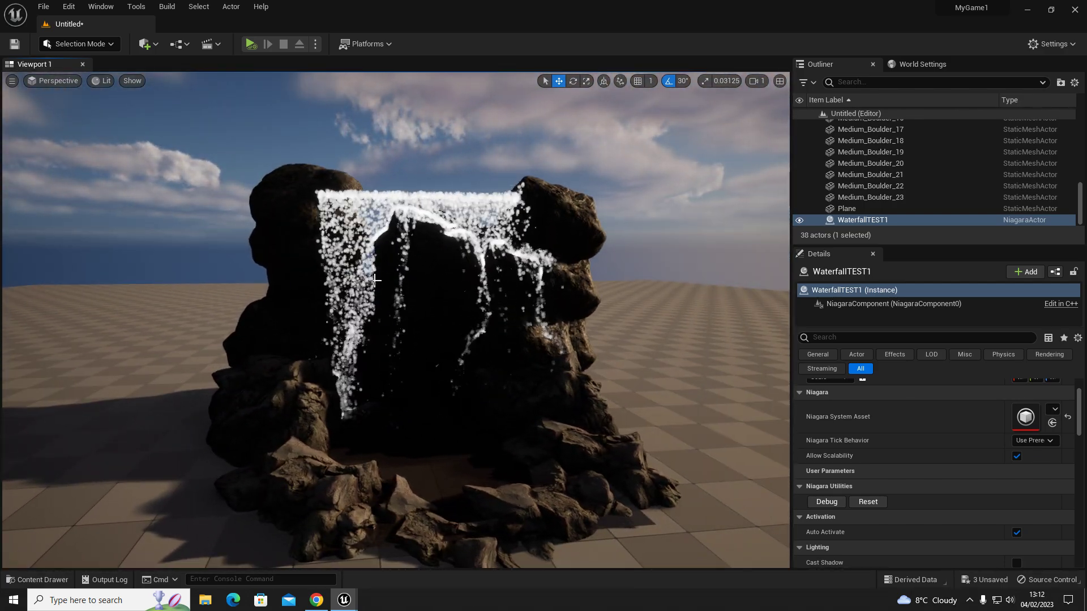
{"action": "key", "text": "a"}
{"action": "right_click_drag", "start_coordinate": [446, 266], "coordinate": [517, 259]}
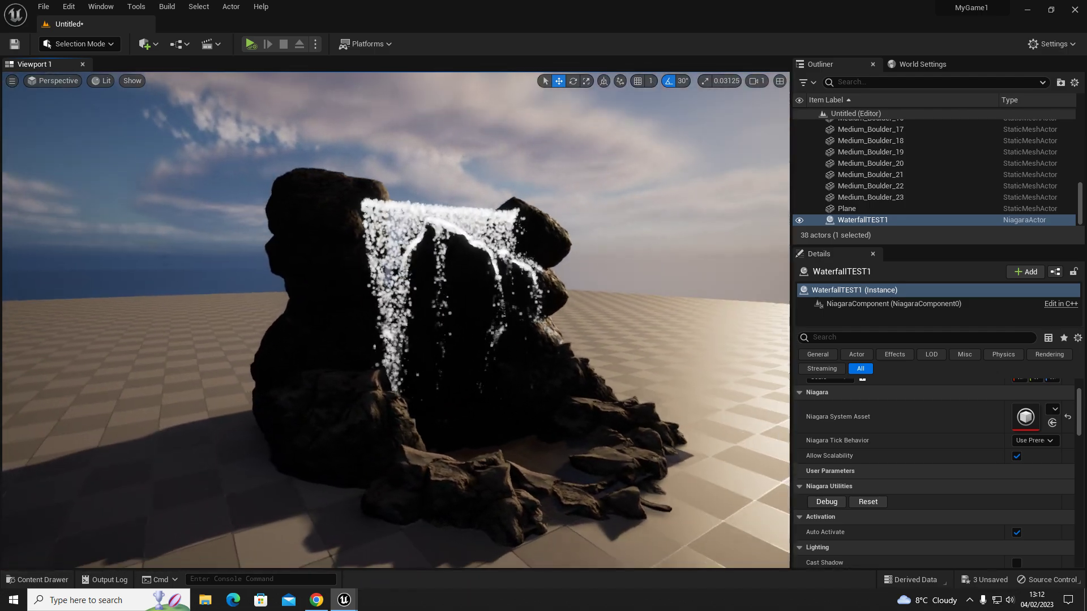
{"action": "right_click_drag", "start_coordinate": [449, 266], "coordinate": [684, 269]}
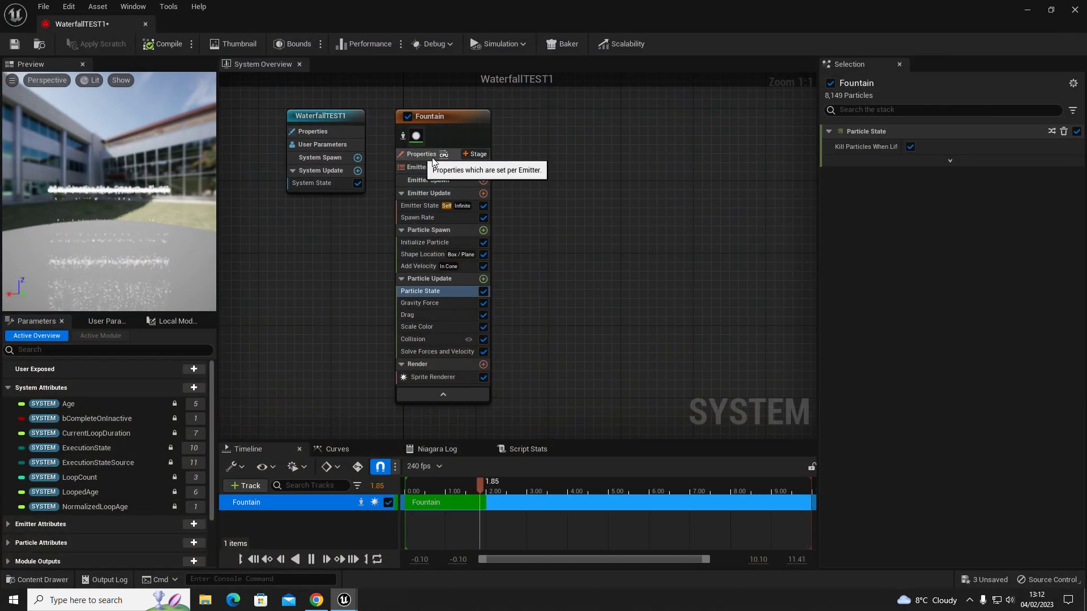
Step: Try the Fountain emitter with GPUCompute Sim as sim target and Fixed bounds mode, checking the flow in the level
{"action": "left_click", "coordinate": [419, 154]}
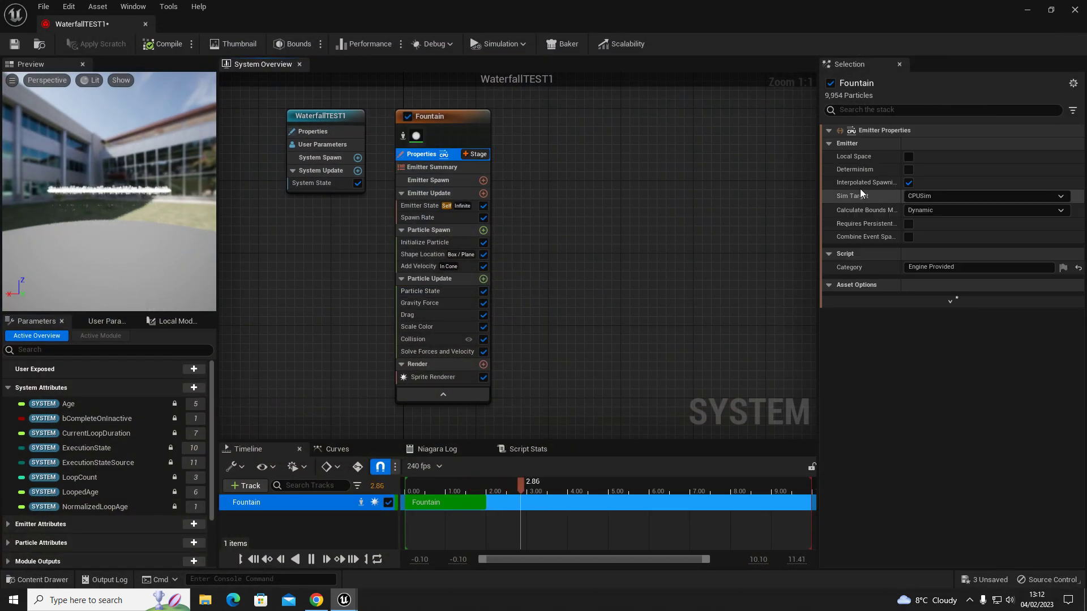
{"action": "left_click", "coordinate": [911, 196]}
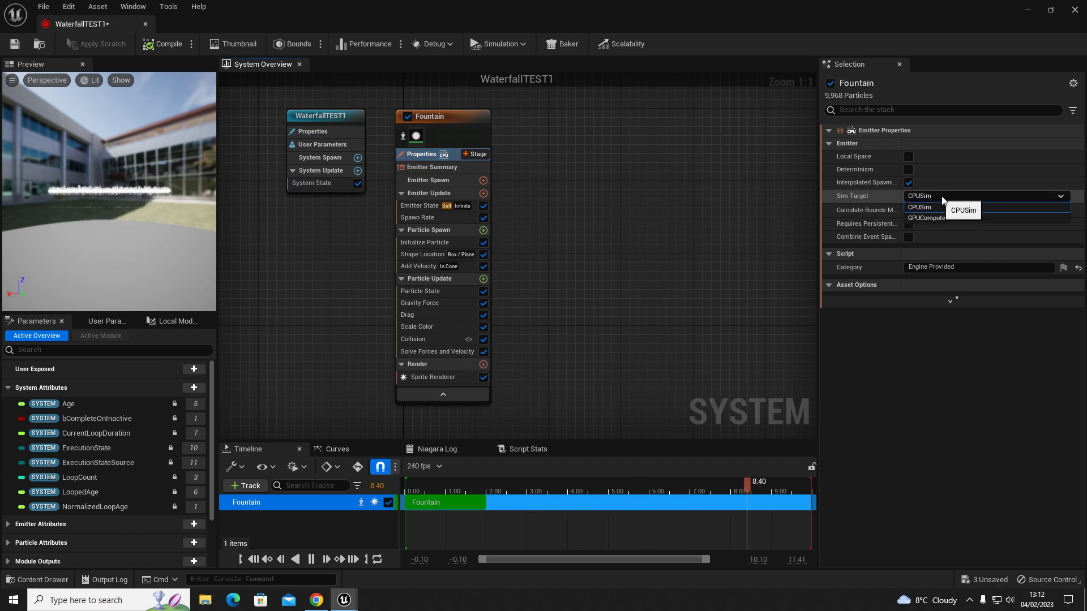
{"action": "left_click", "coordinate": [923, 220]}
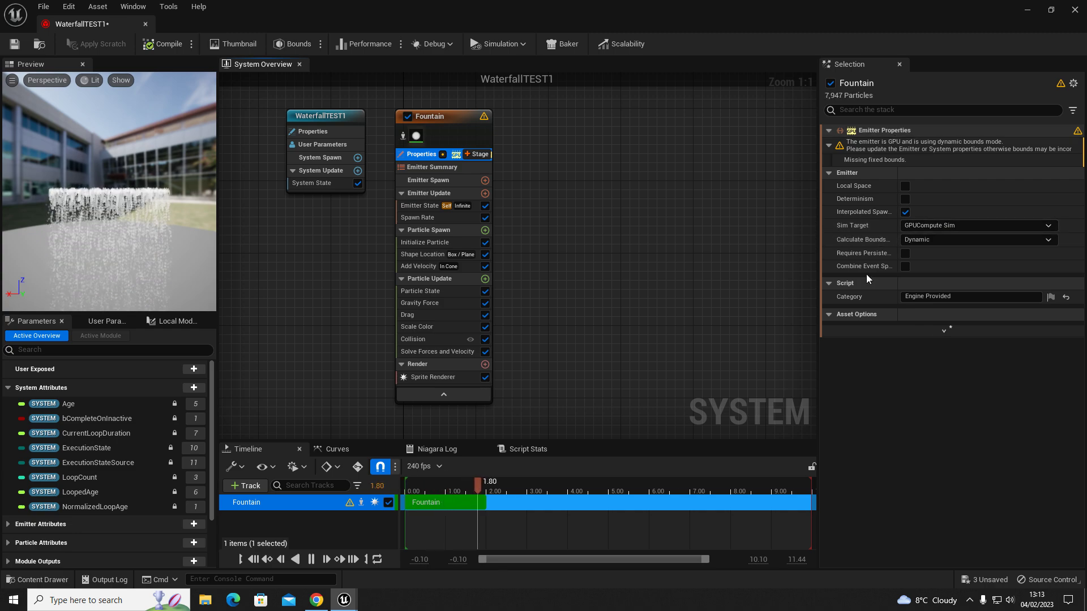
{"action": "left_click", "coordinate": [931, 240]}
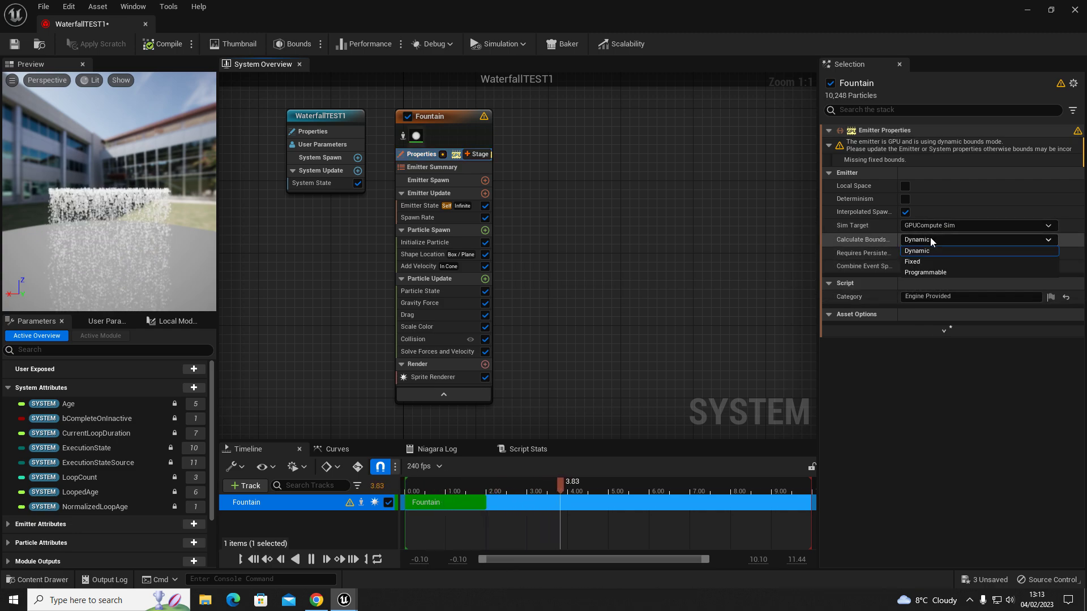
{"action": "left_click", "coordinate": [912, 261]}
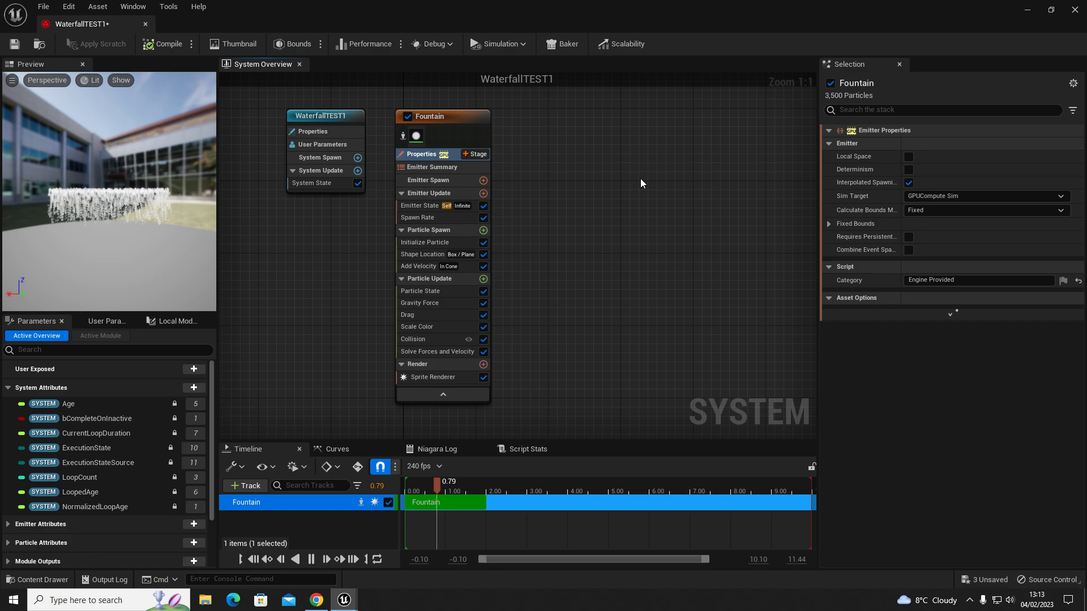
{"action": "left_click", "coordinate": [1028, 11]}
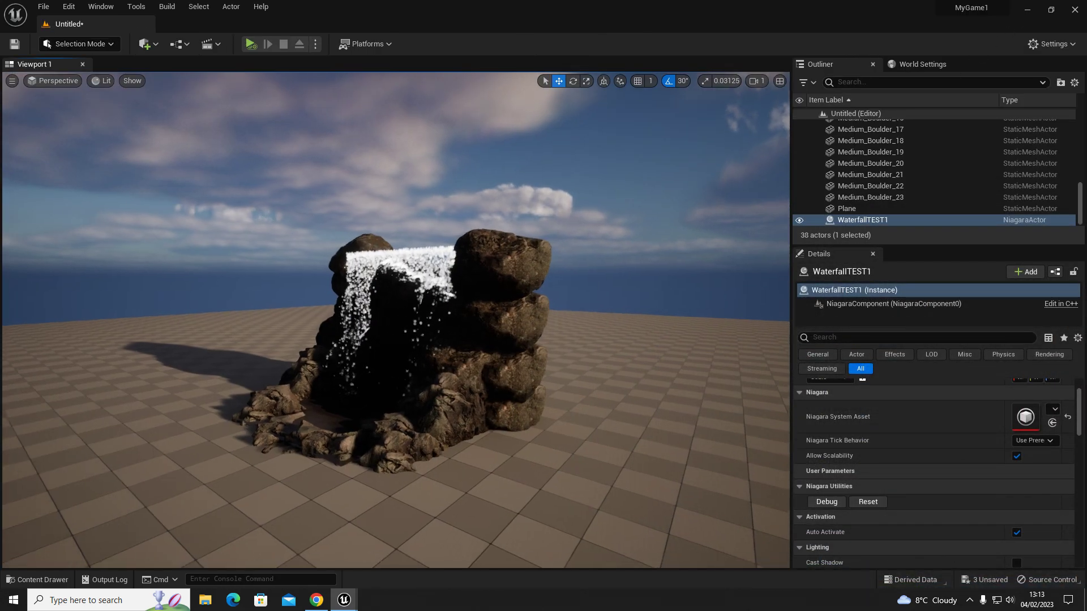
{"action": "key", "text": "w"}
{"action": "right_click_drag", "start_coordinate": [396, 320], "coordinate": [345, 294]}
{"action": "key", "text": "s"}
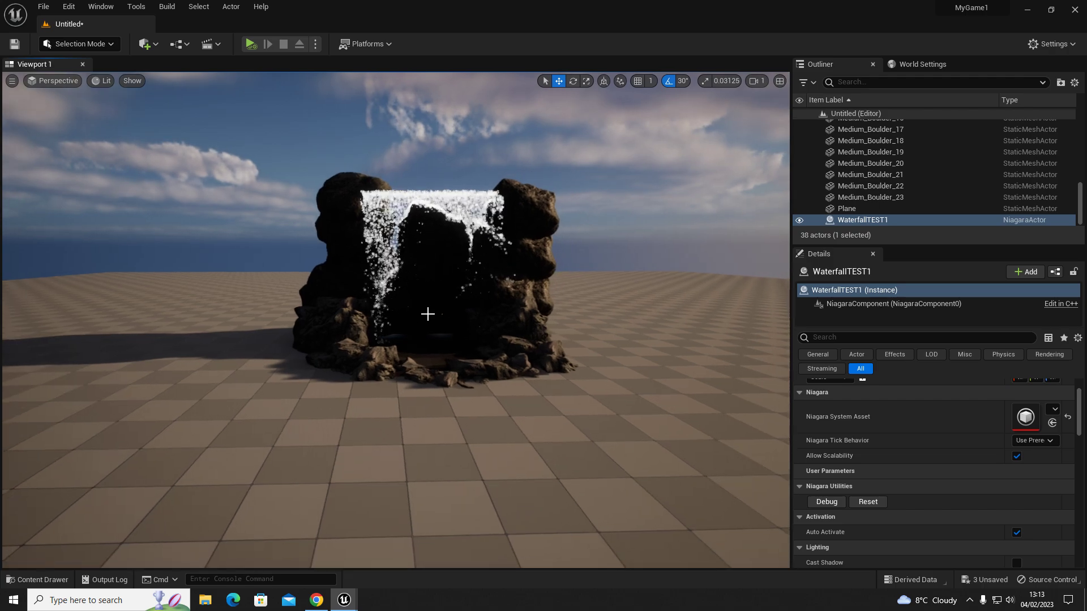
Step: Restore the Fountain emitter's sim target to CPUSim and its bounds mode to Dynamic
{"action": "mouse_move", "coordinate": [343, 600]}
{"action": "left_click", "coordinate": [389, 566]}
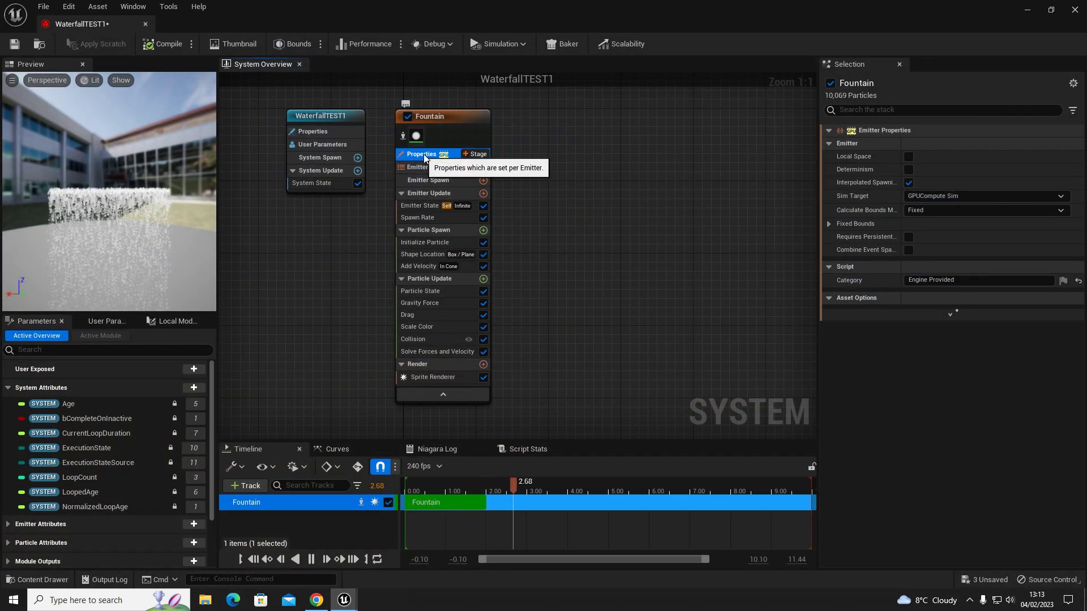
{"action": "left_click", "coordinate": [923, 196]}
{"action": "left_click", "coordinate": [931, 208]}
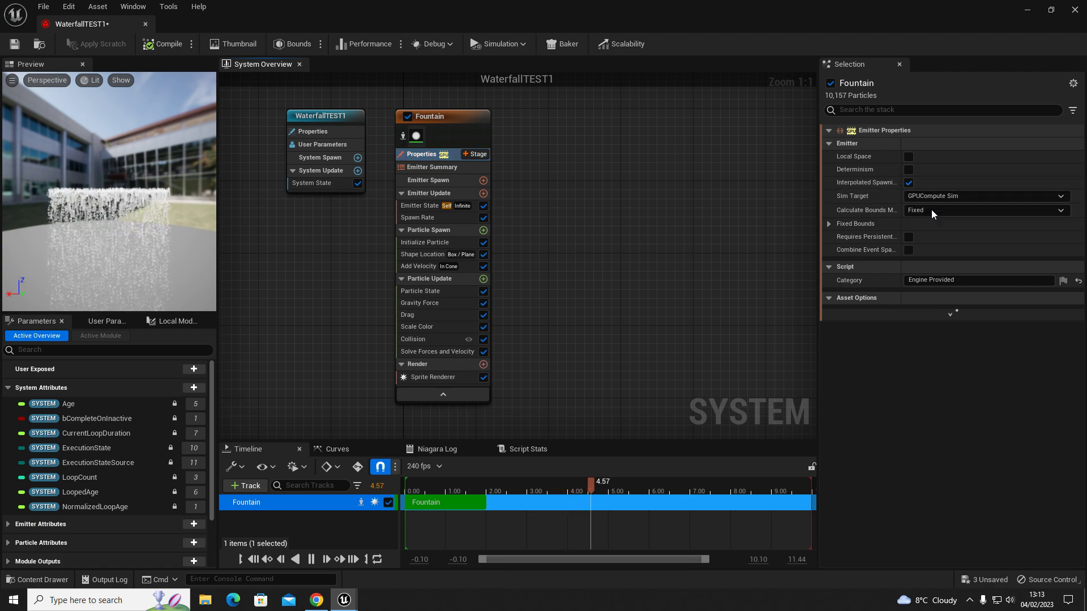
{"action": "left_click", "coordinate": [927, 211]}
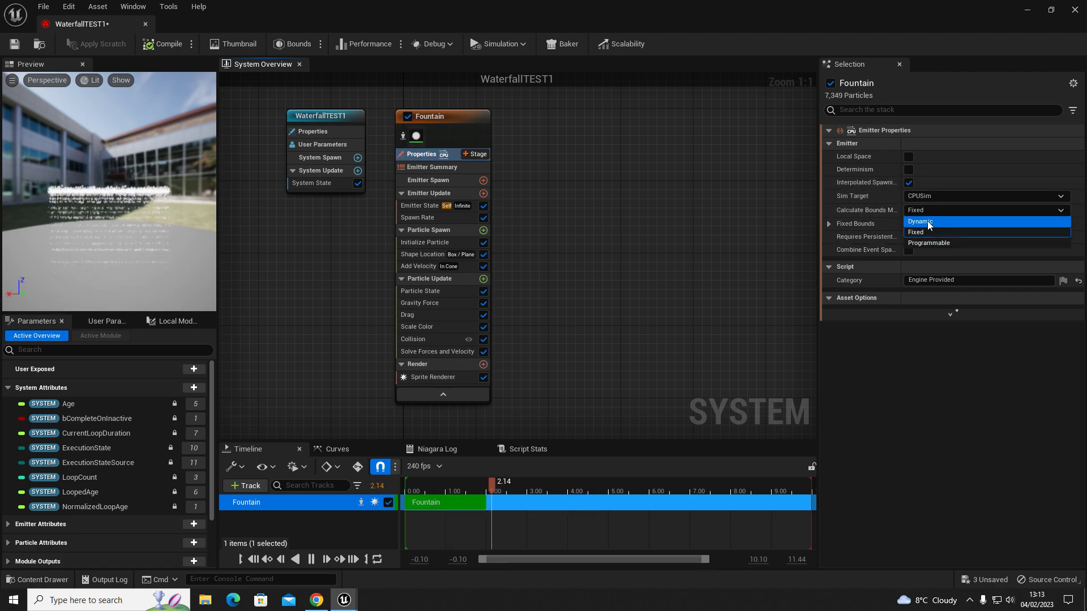
{"action": "left_click", "coordinate": [926, 222]}
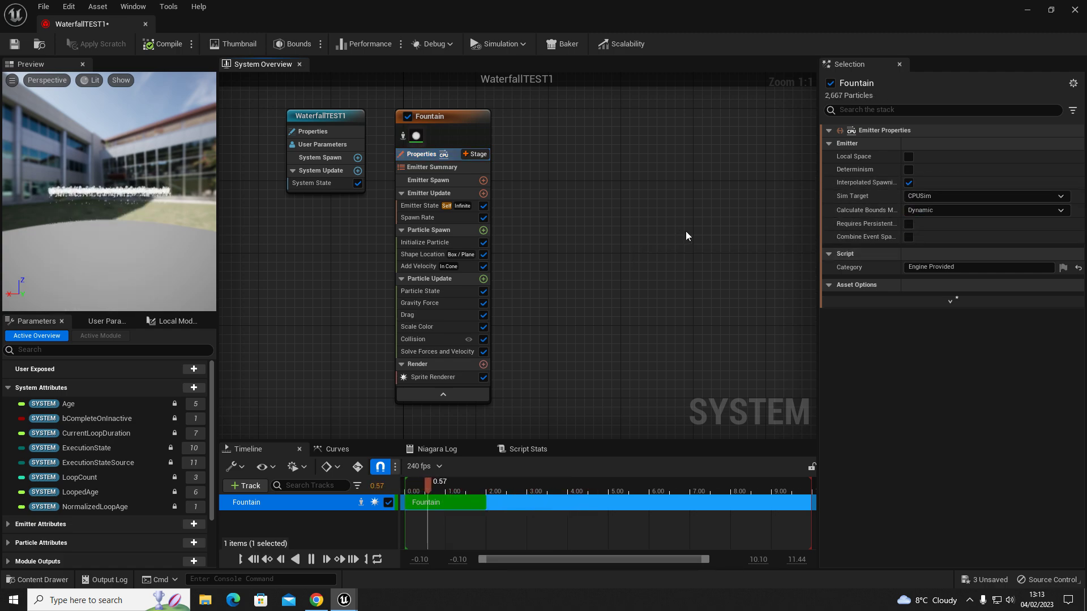
Step: Return to the level and view the waterfall from the front and side
{"action": "left_click", "coordinate": [1027, 10]}
{"action": "mouse_move", "coordinate": [651, 227]}
{"action": "right_mouse_down"}
{"action": "mouse_move", "coordinate": [547, 224]}
{"action": "mouse_move", "coordinate": [645, 223]}
{"action": "right_mouse_up"}
{"action": "right_click_drag", "start_coordinate": [306, 338], "coordinate": [291, 337]}
{"action": "right_click_drag", "start_coordinate": [399, 244], "coordinate": [436, 195]}
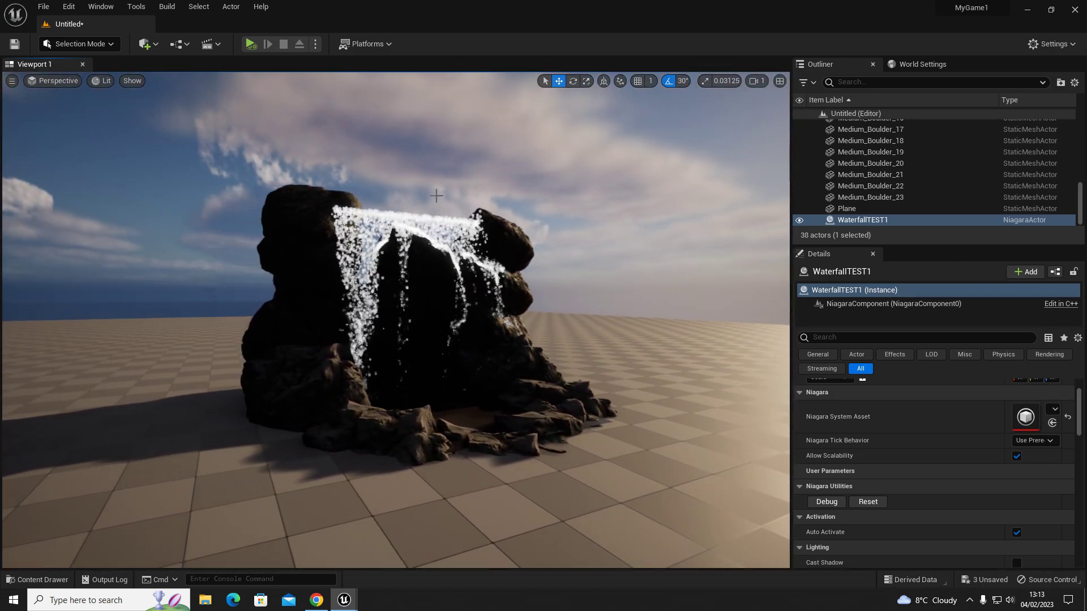
{"action": "right_click_drag", "start_coordinate": [401, 255], "coordinate": [432, 254]}
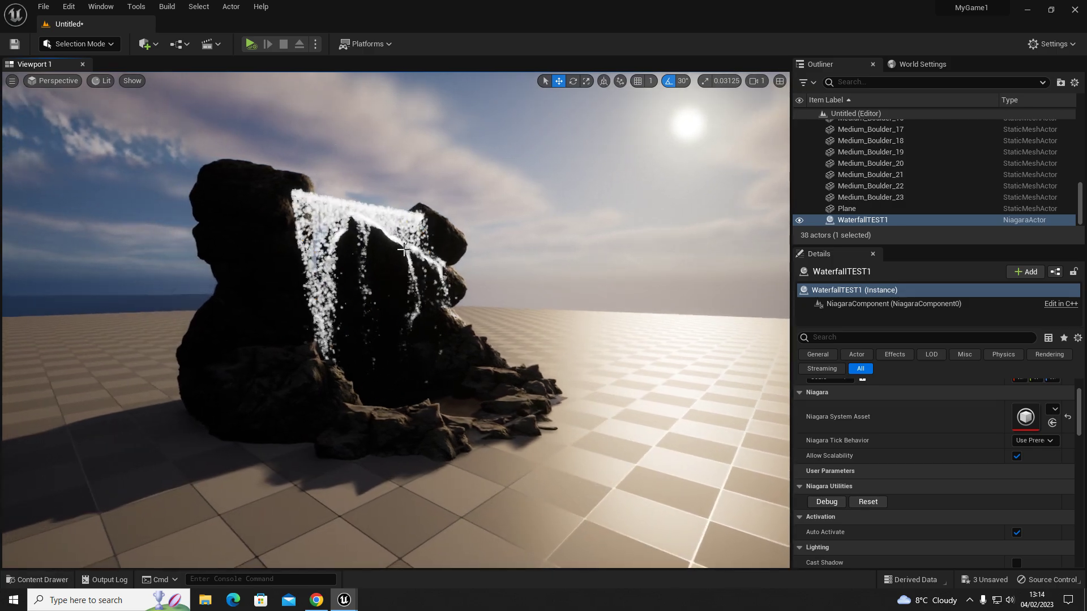
Step: Leave game view and duplicate the Medium_Boulder_17 rock beside the upper part of the waterfall
{"action": "key", "text": "g"}
{"action": "right_click_drag", "start_coordinate": [371, 179], "coordinate": [368, 178]}
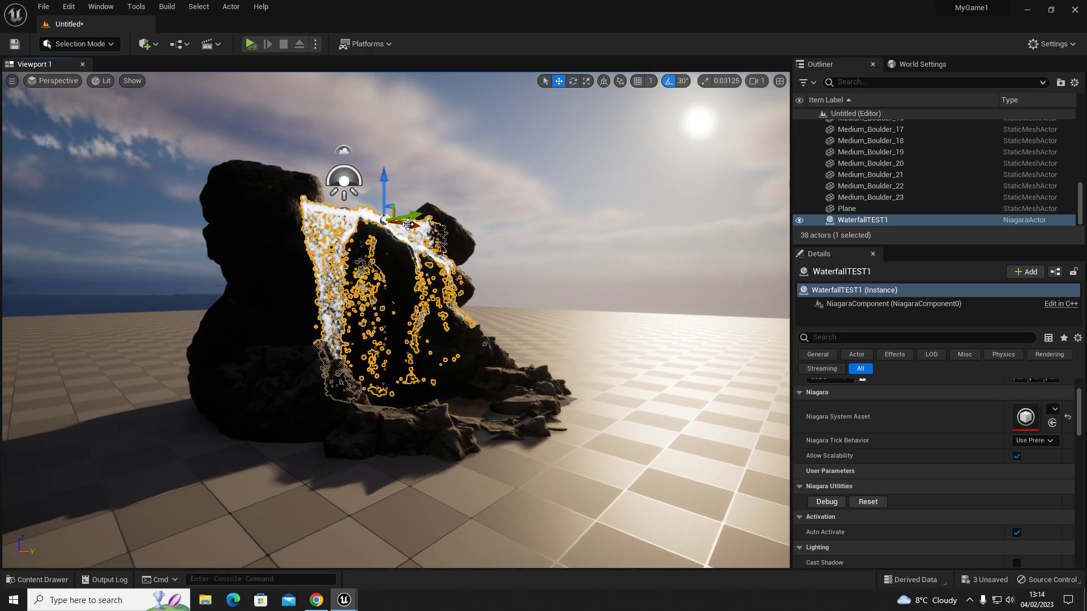
{"action": "left_click", "coordinate": [439, 274]}
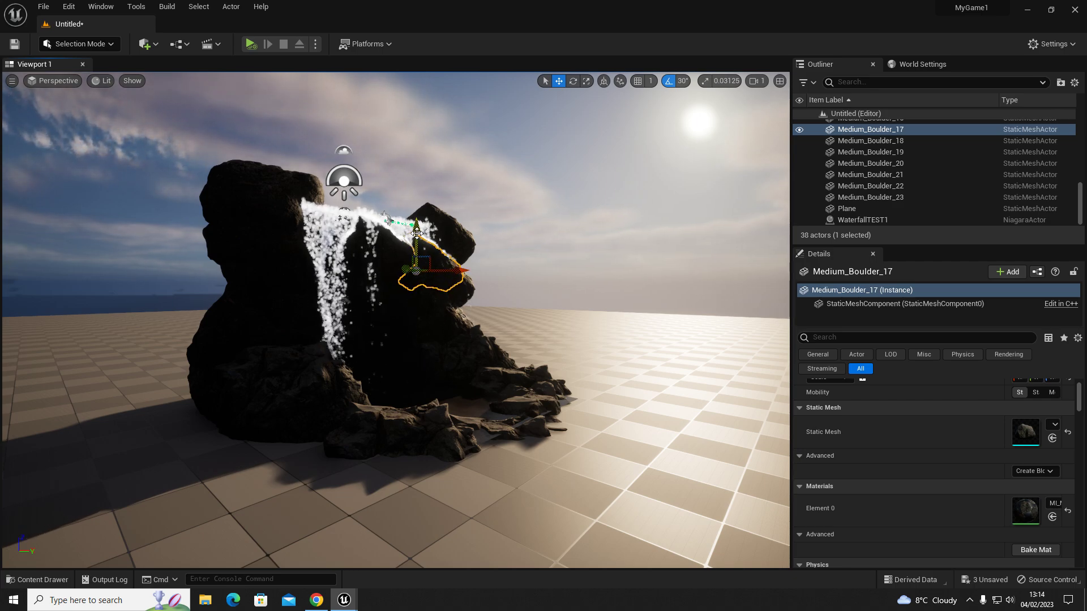
{"action": "left_click_drag", "start_coordinate": [416, 232], "coordinate": [415, 184], "text": "alt"}
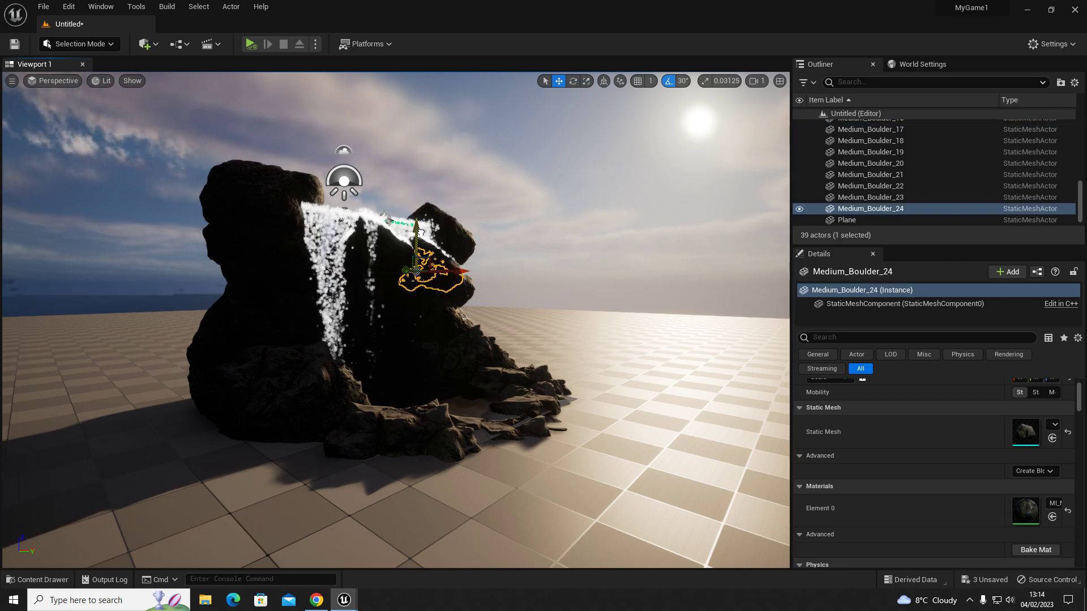
Step: Duplicate the WaterfallTEST1 system lower on the rock face as a second cascade and check it from the front in game view
{"action": "left_click", "coordinate": [402, 226]}
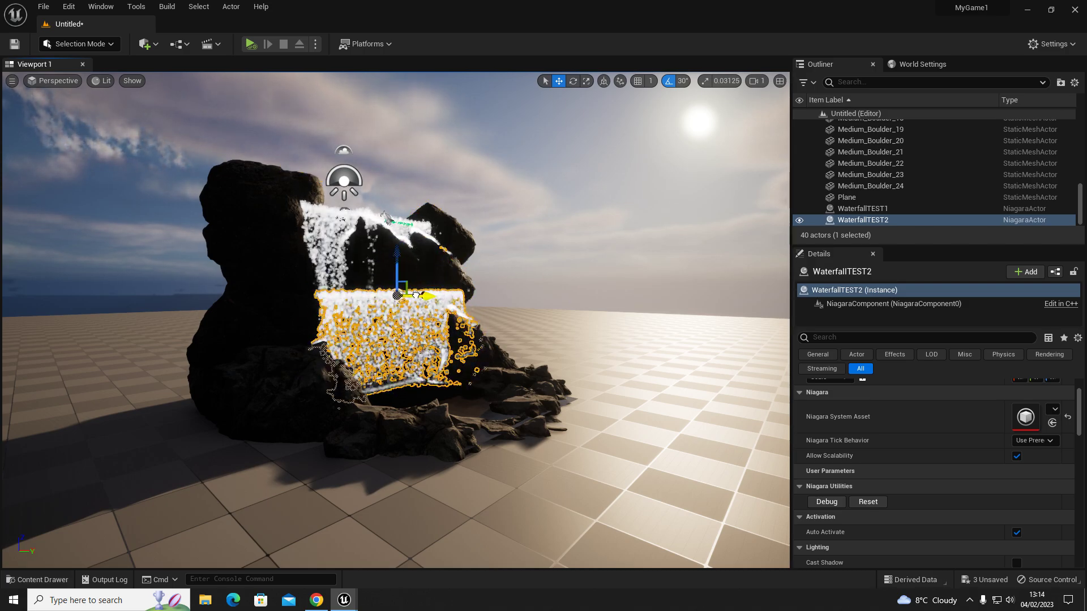
{"action": "key", "text": "d"}
{"action": "right_click_drag", "start_coordinate": [525, 330], "coordinate": [424, 330]}
{"action": "left_click_drag", "start_coordinate": [448, 330], "coordinate": [523, 329], "text": "alt"}
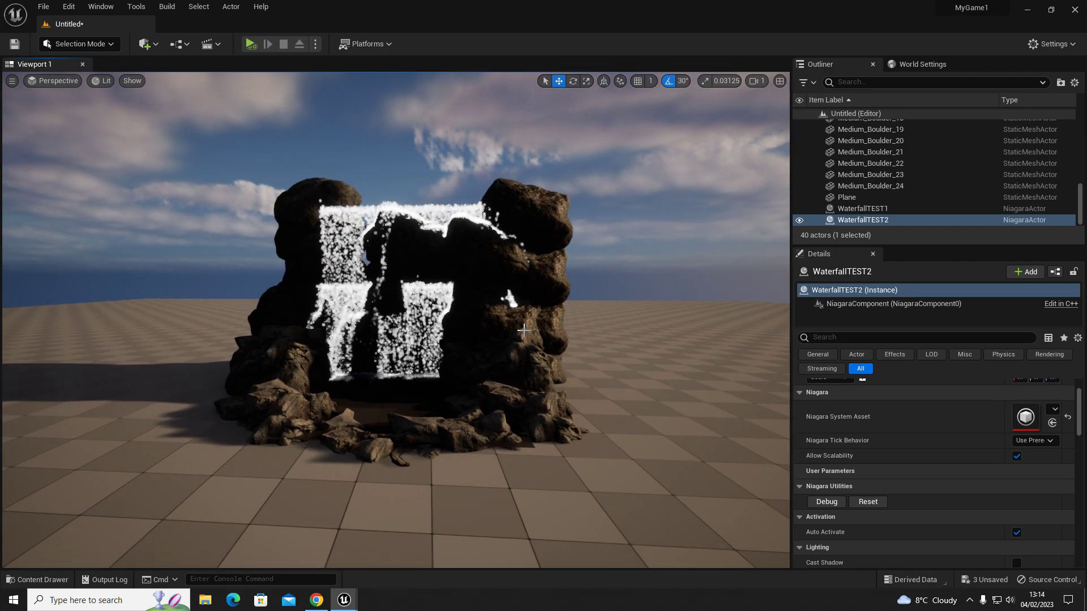